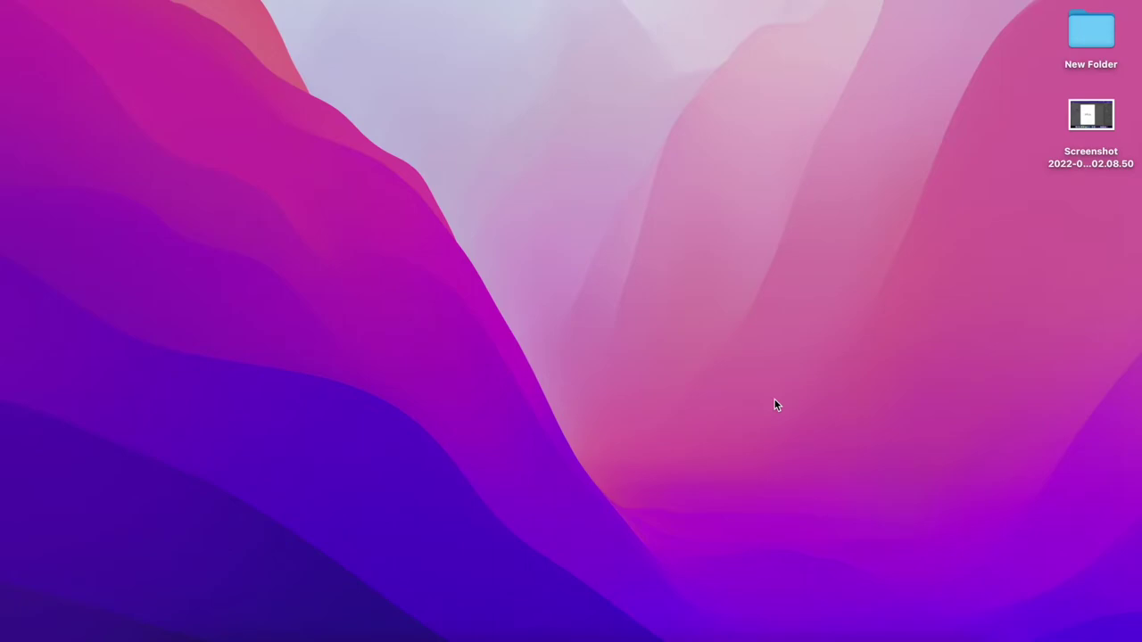
Step: Open Safari and examine the supported languages on Adobe's Composers for Asian scripts help page
click(287, 624)
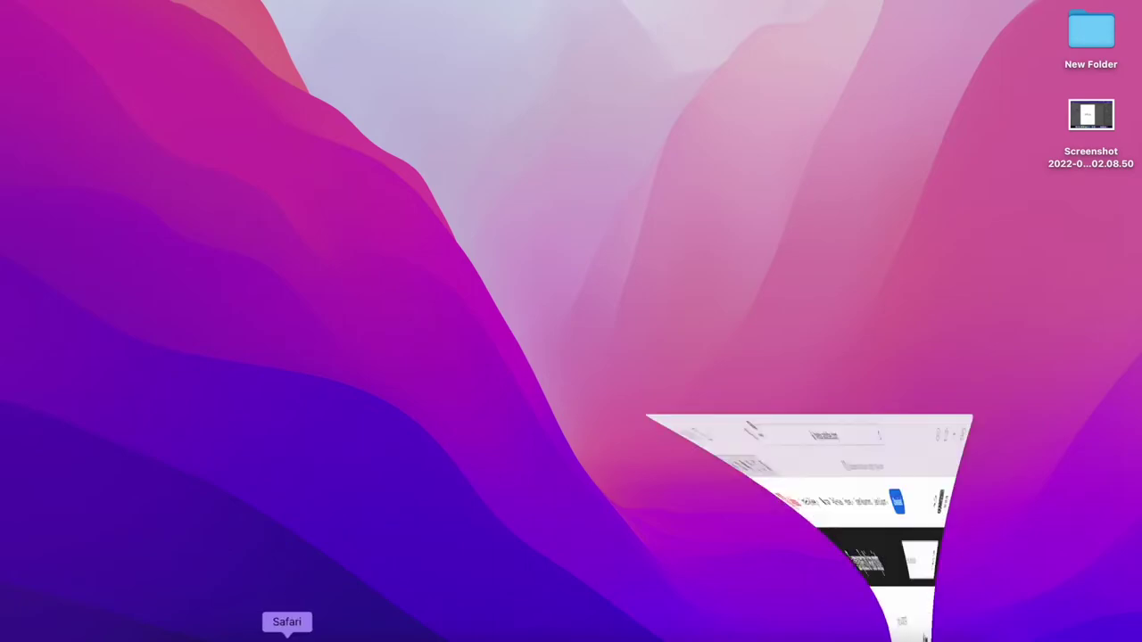
scroll(371, 387, down, 1)
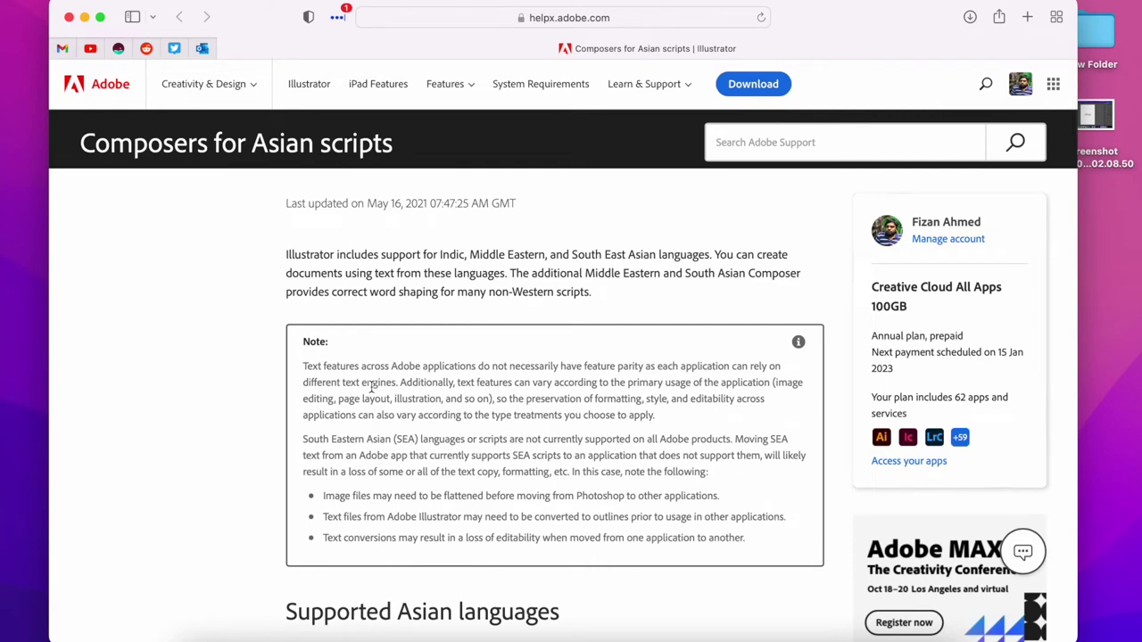
scroll(392, 384, down, 8)
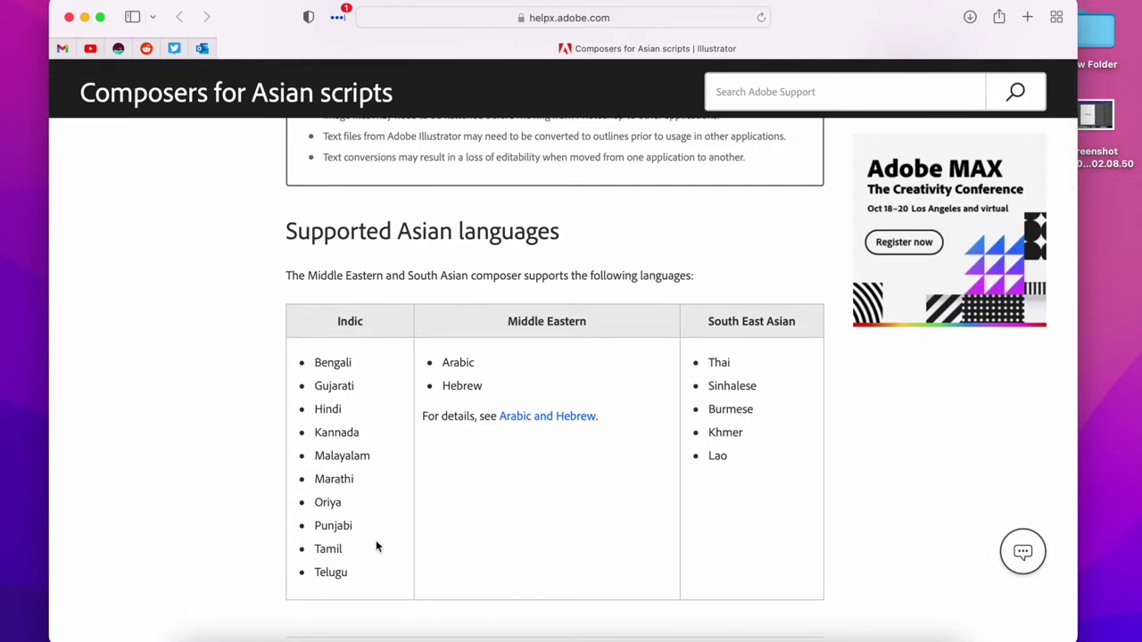
scroll(375, 542, down, 10)
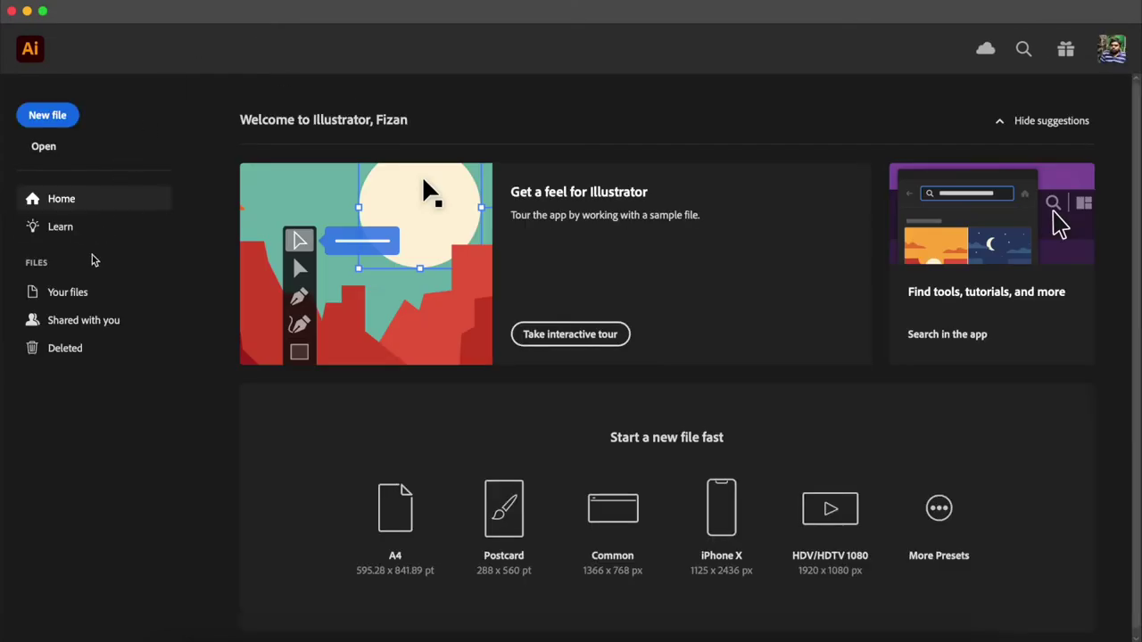
Step: Switch to Illustrator and create a new 1366 x 768 px document from the Common preset
click(59, 120)
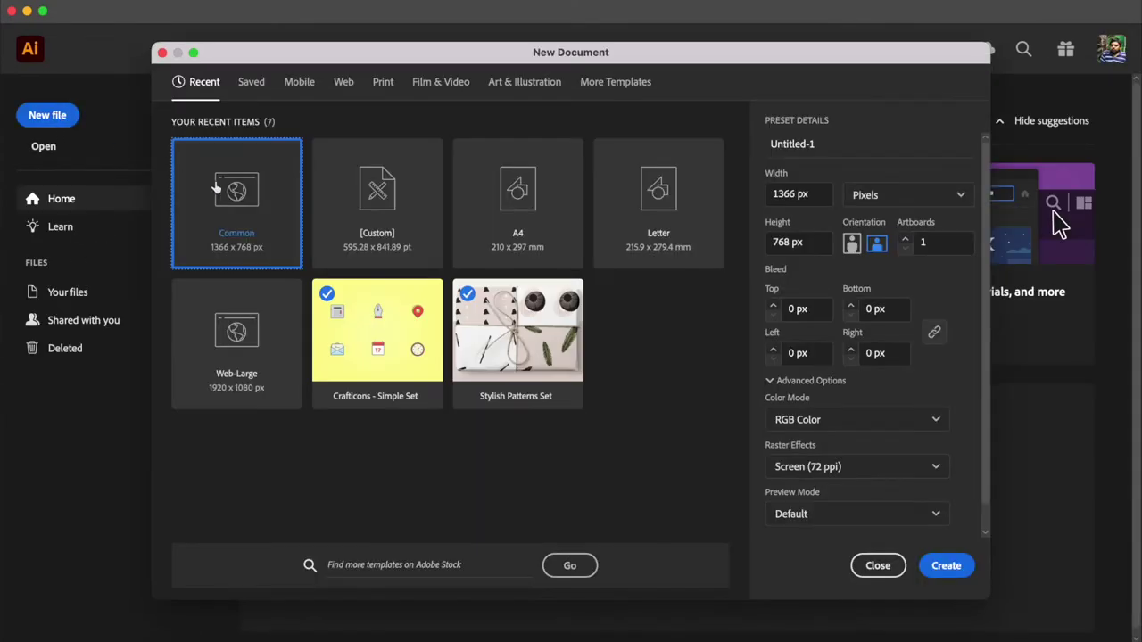
double_click(236, 196)
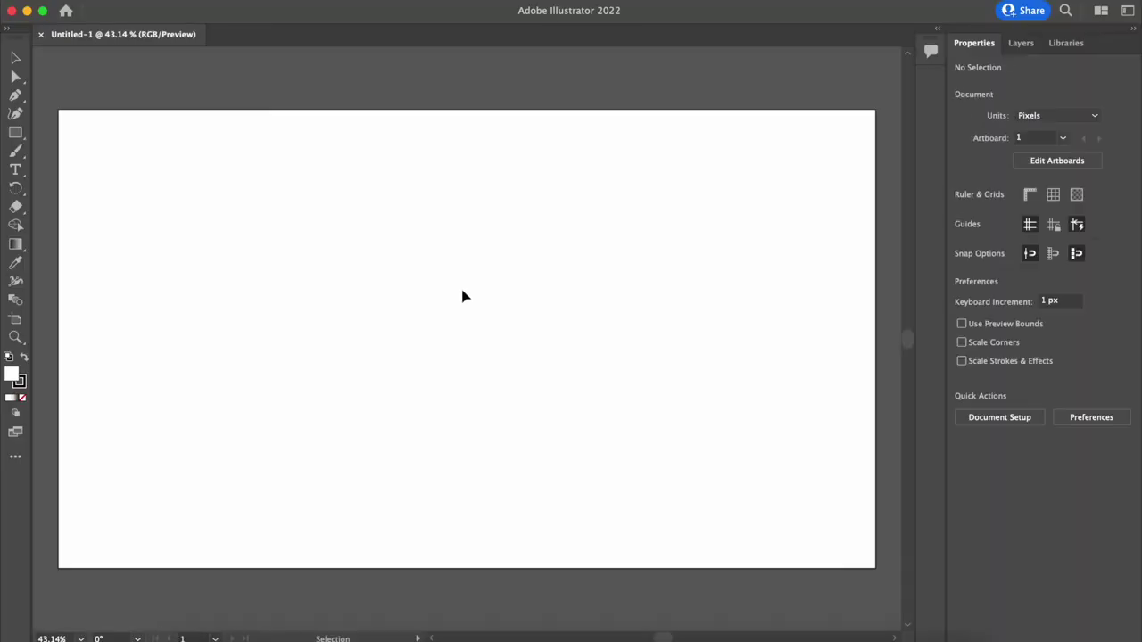
Step: Add placeholder point text on the artboard and scale it up to about 523 px wide
click(15, 170)
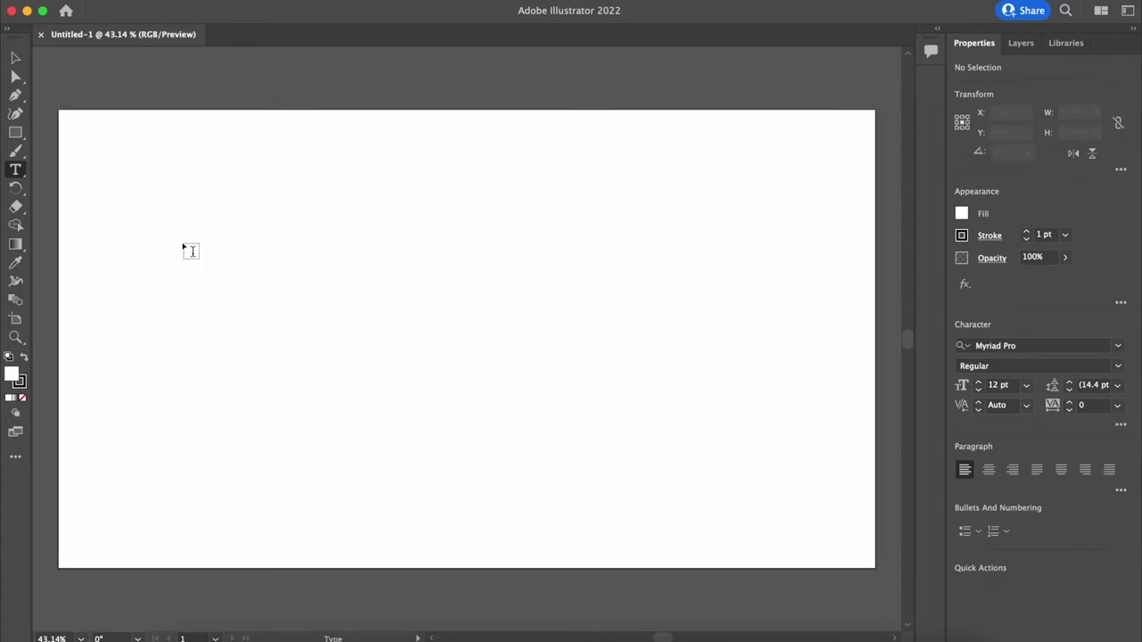
click(292, 287)
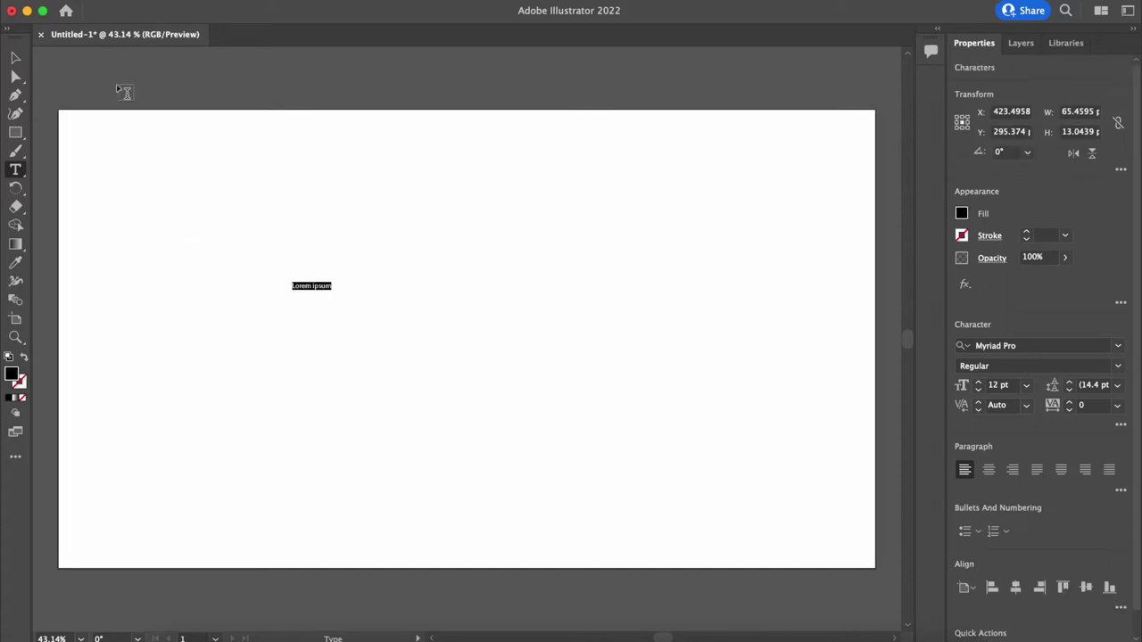
click(15, 58)
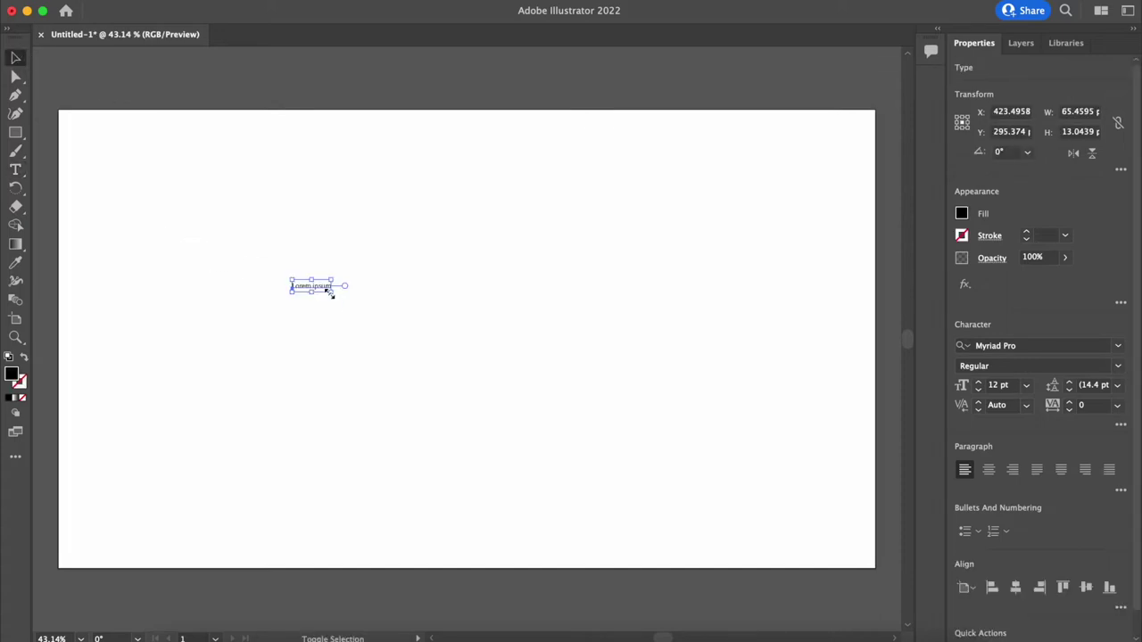
drag(331, 292, 605, 432)
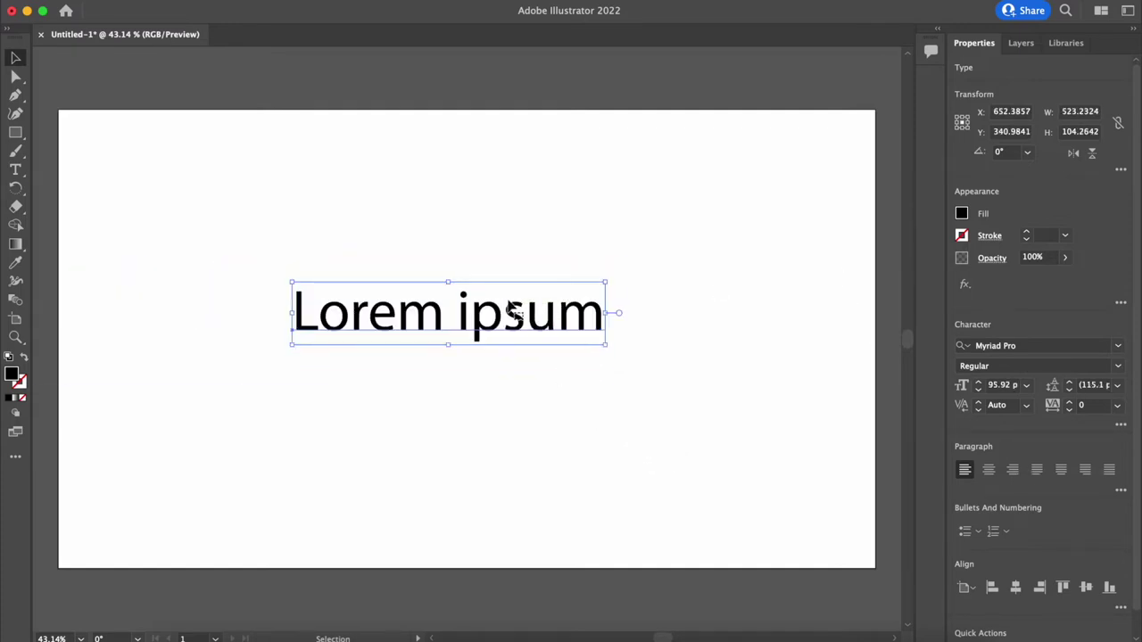
Step: Clear the placeholder text and set its font to Mv MAG Round Bold
triple_click(510, 306)
key(BackSpace)
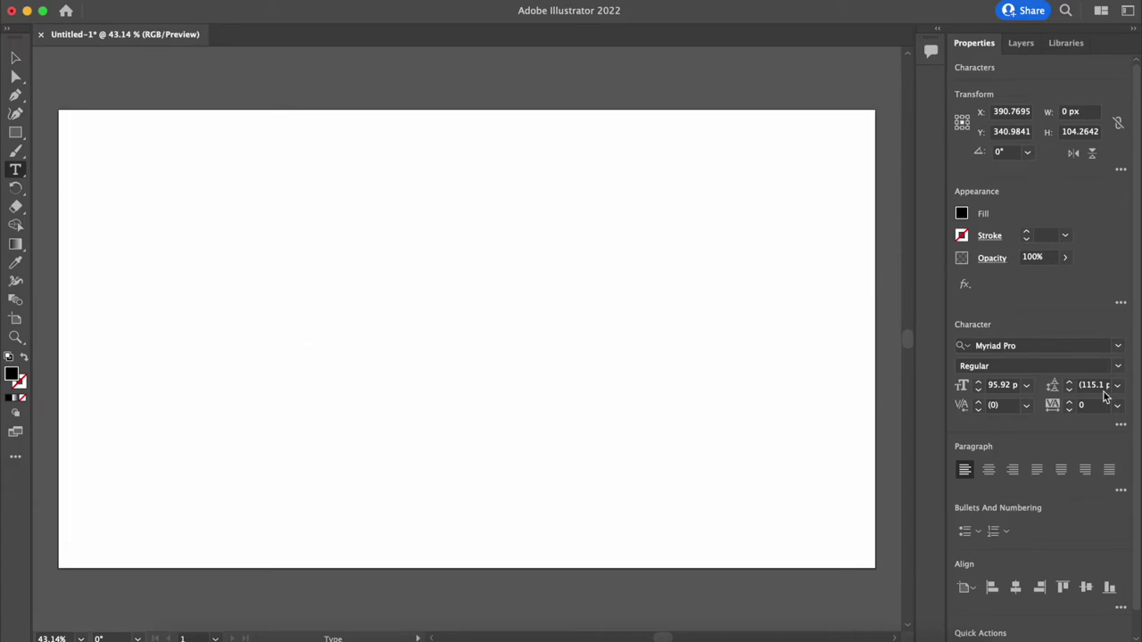
click(1117, 345)
scroll(993, 469, up, 15)
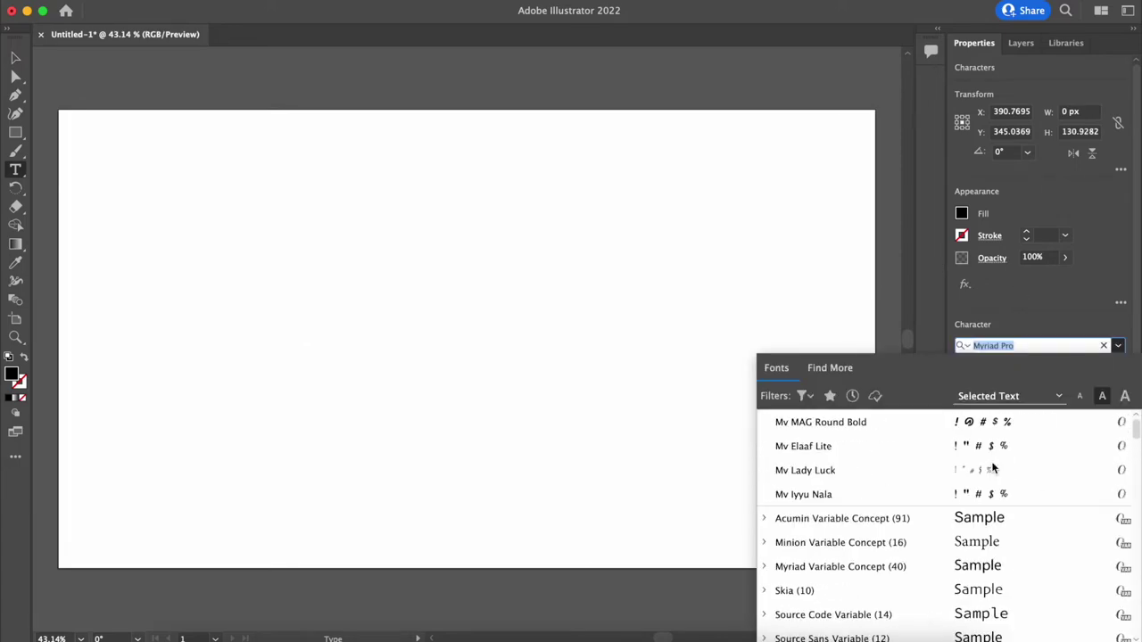
click(822, 425)
Step: Enter the Dhivehi word ދިވެހރާއްޖެ in the text object, correcting mistyped letters, and finish text editing
text(ދިވ)
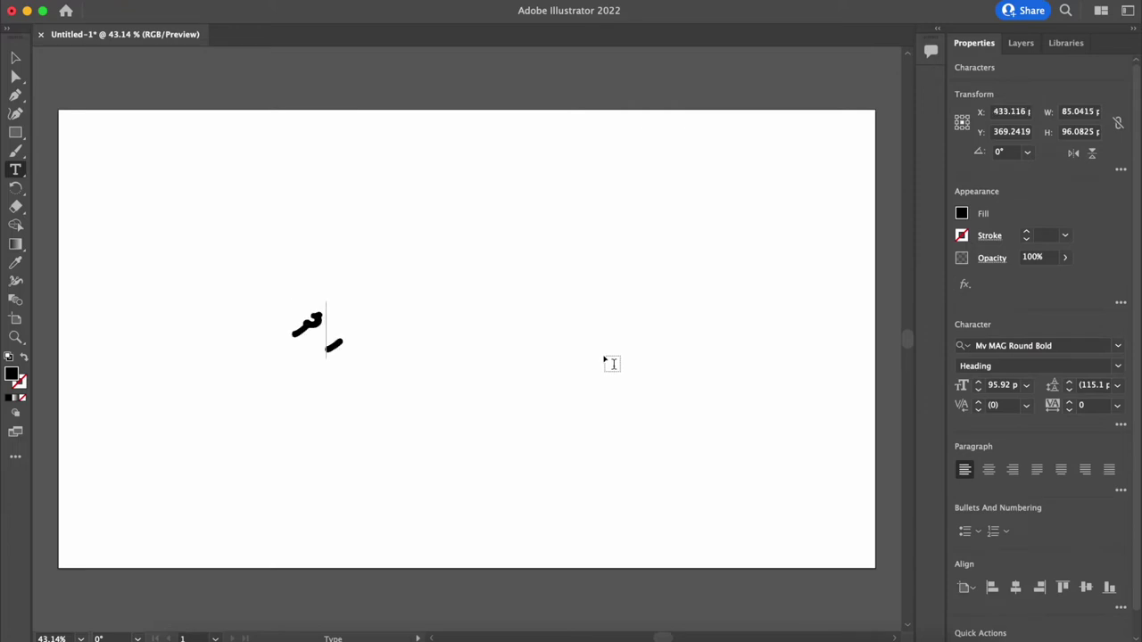
text(ެހި)
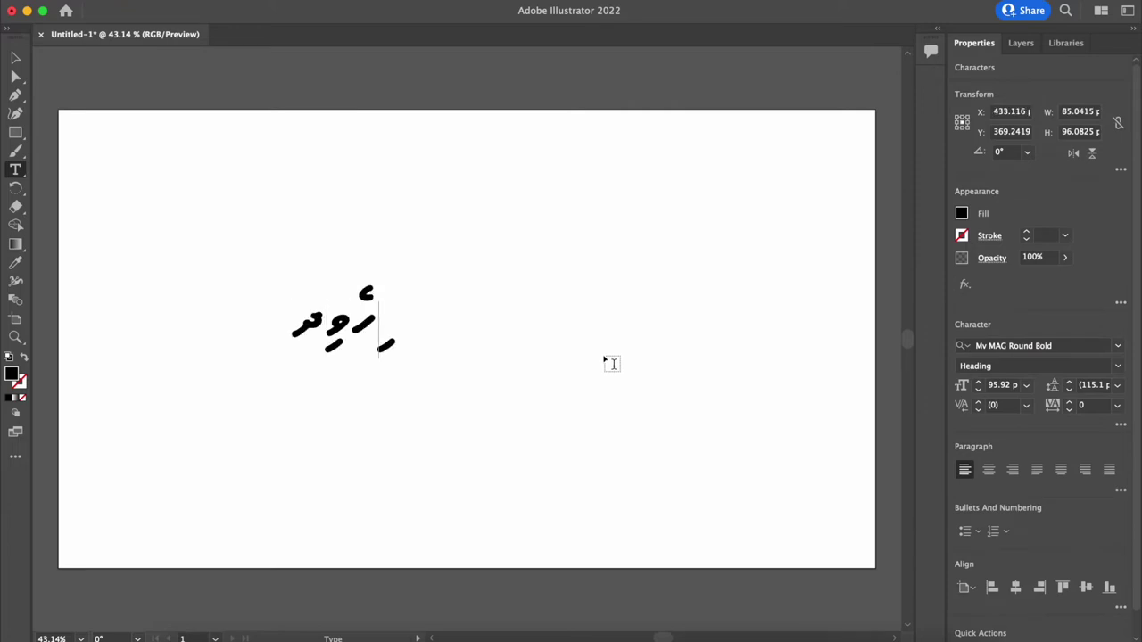
key(BackSpace)
text(ޛ)
key(BackSpace)
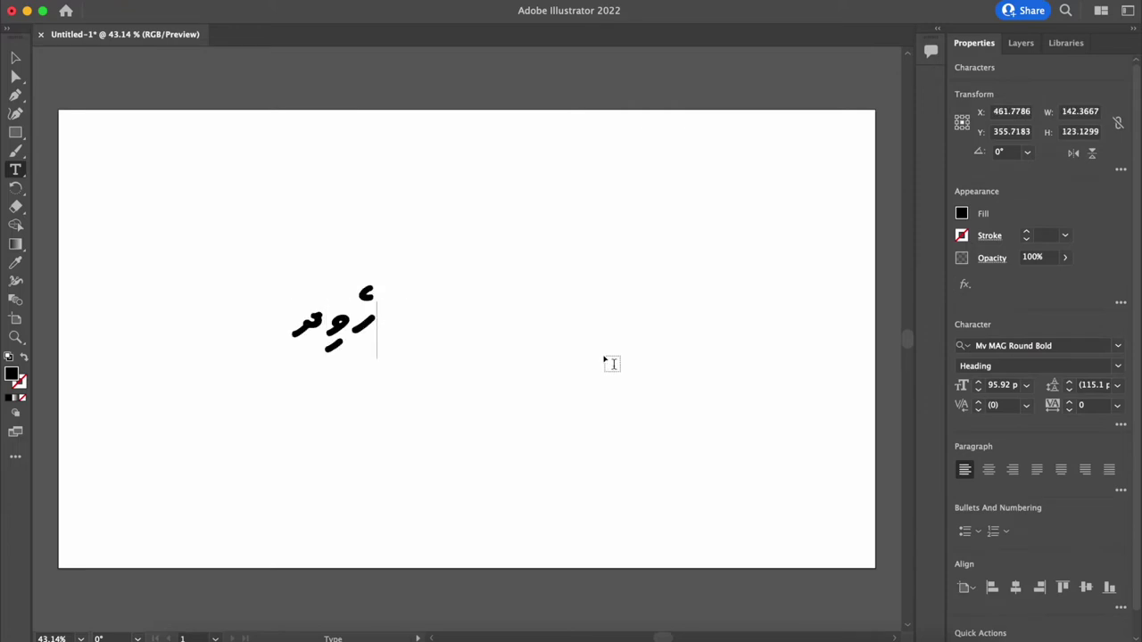
text(ޛ)
key(BackSpace)
key(BackSpace)
key(BackSpace)
key(BackSpace)
key(BackSpace)
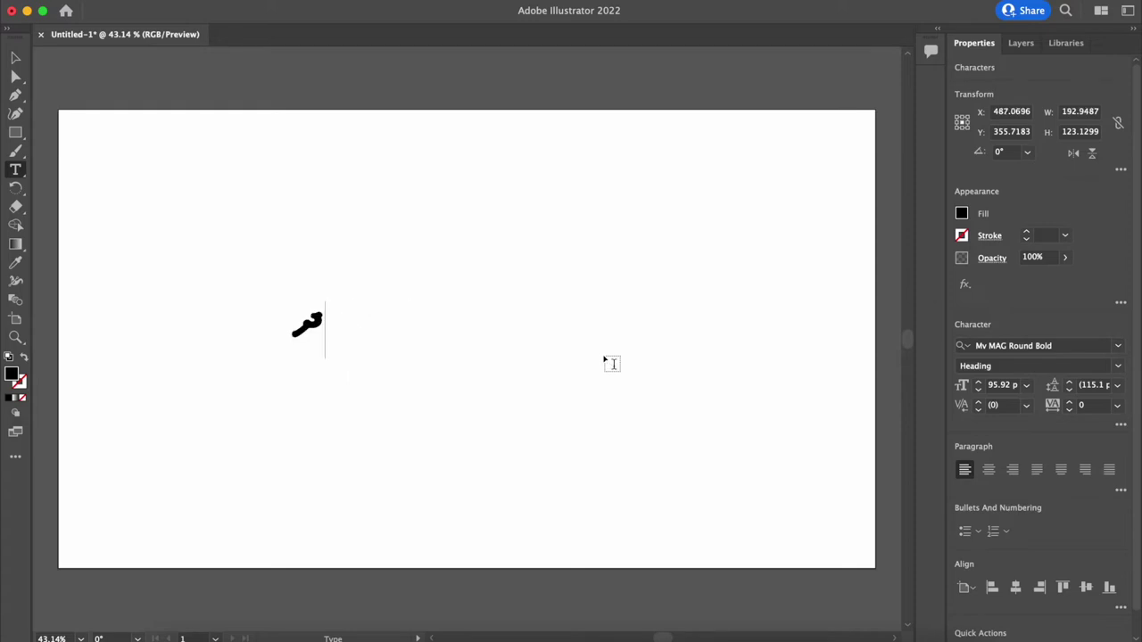
text(vެހރާއްޖެ)
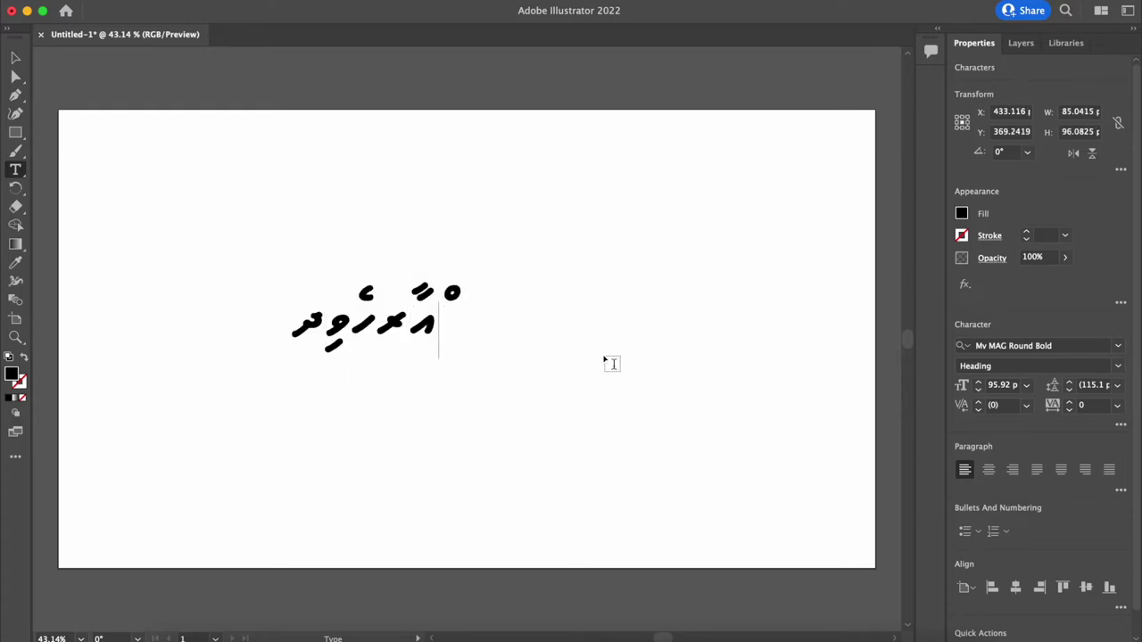
click(14, 56)
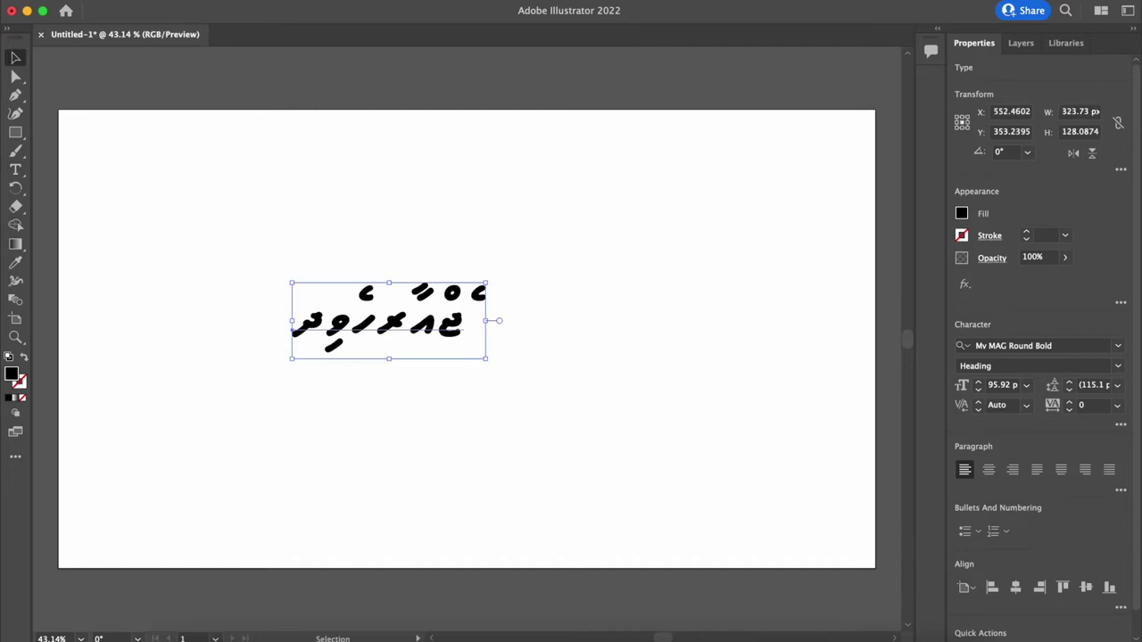
Step: Enable Show Indic Options in the Type preferences
click(113, 1)
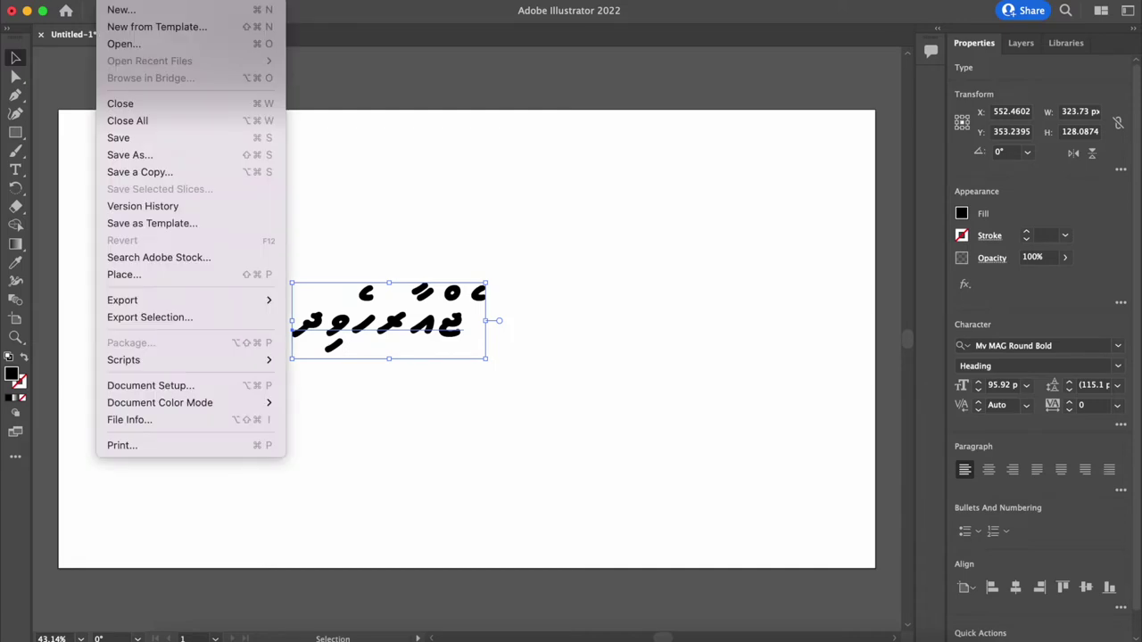
mouse_move(78, 3)
mouse_move(75, 39)
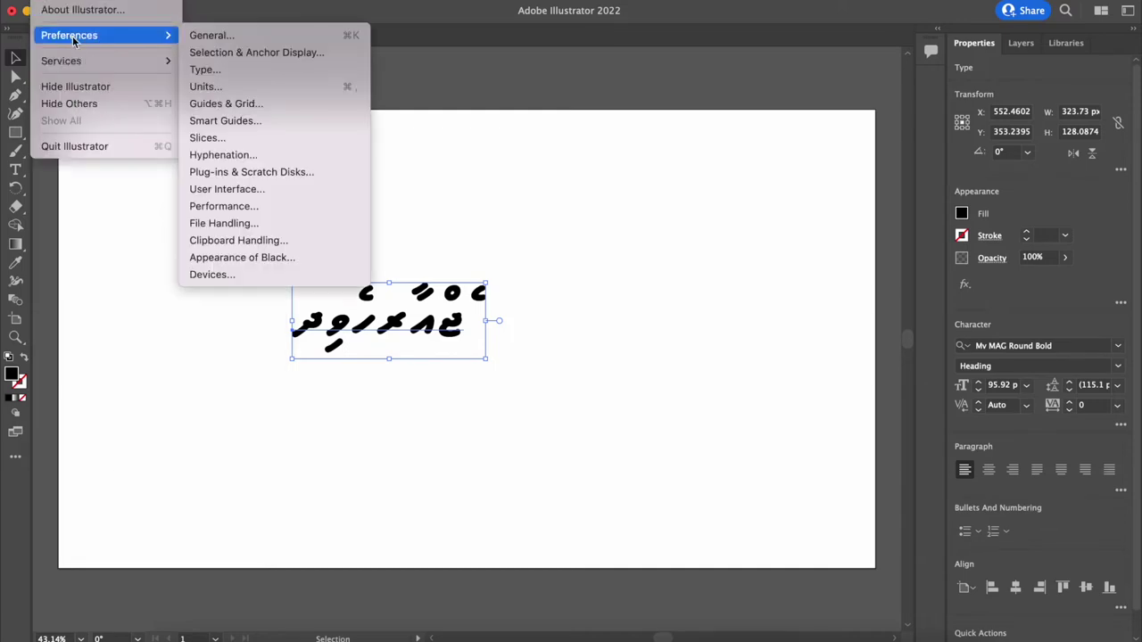
click(229, 70)
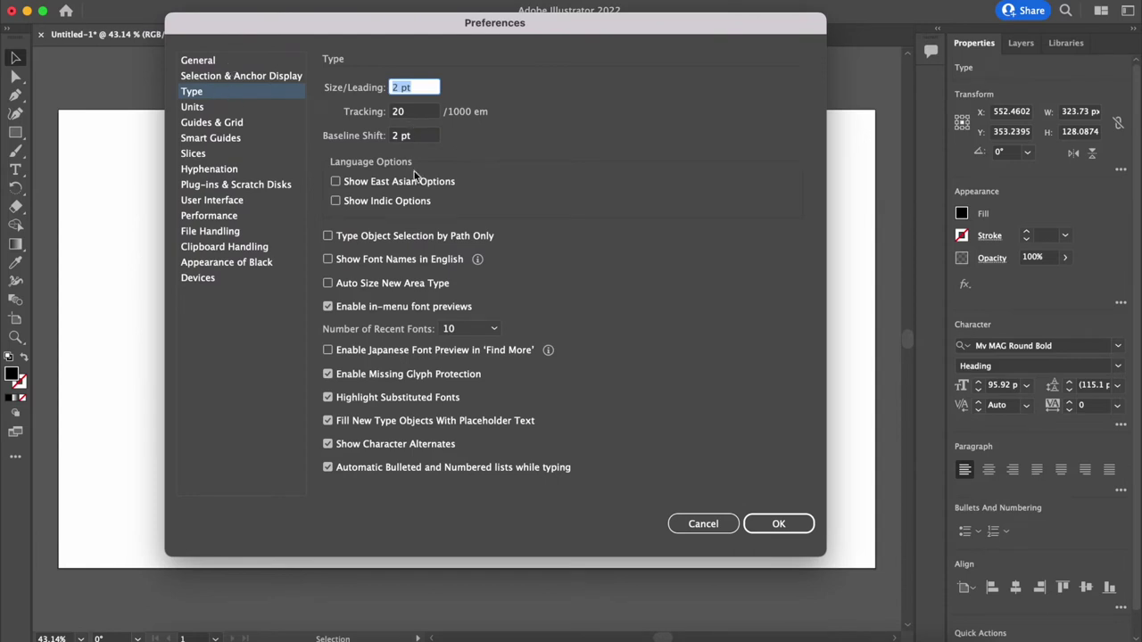
click(358, 204)
click(783, 525)
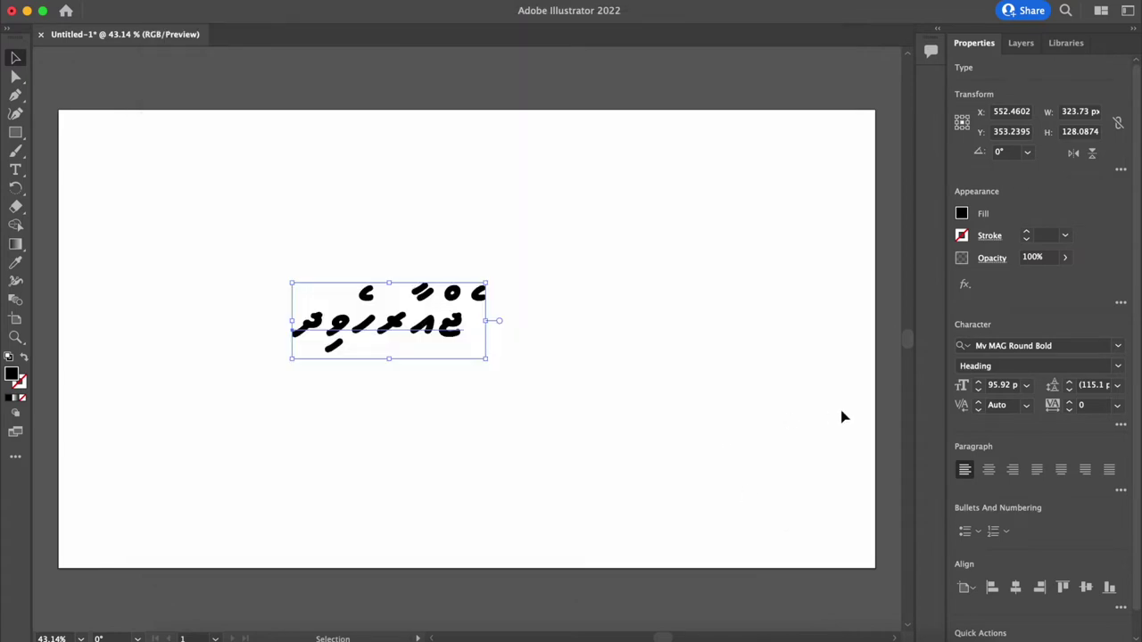
Step: Set the text's paragraph composer to Middle Eastern & South Asian Single-line Composer
click(1120, 493)
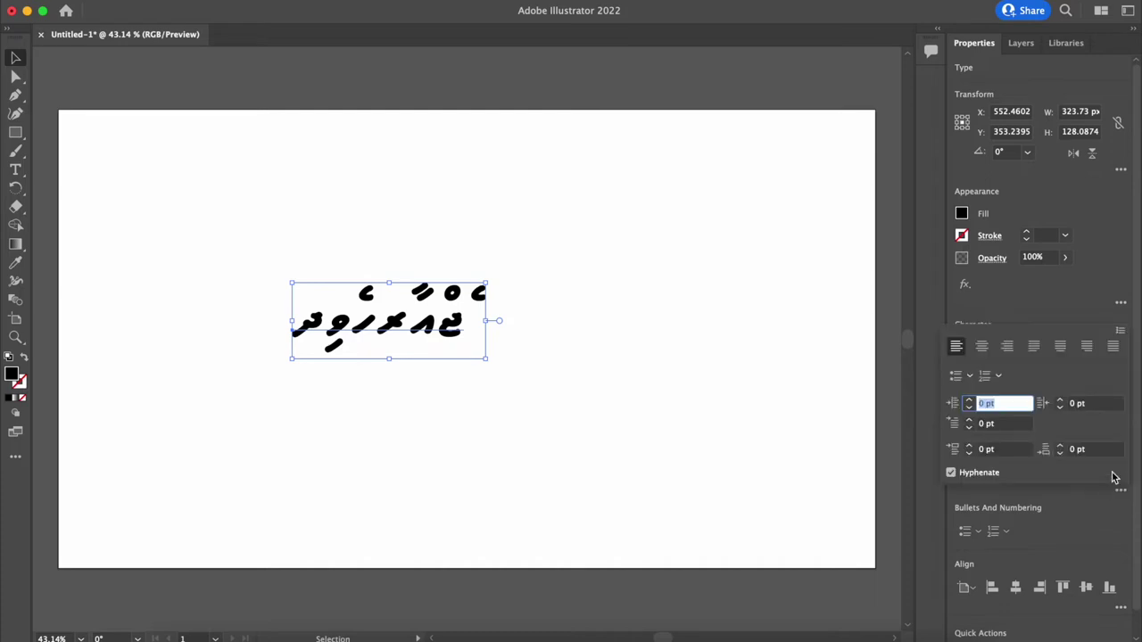
click(1120, 332)
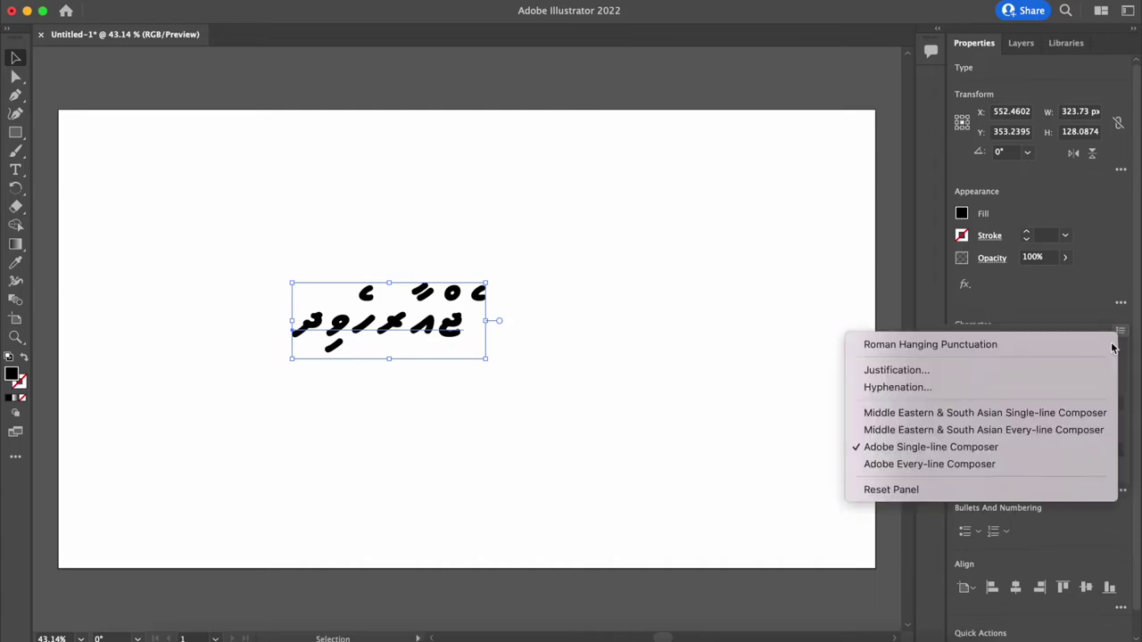
click(1033, 414)
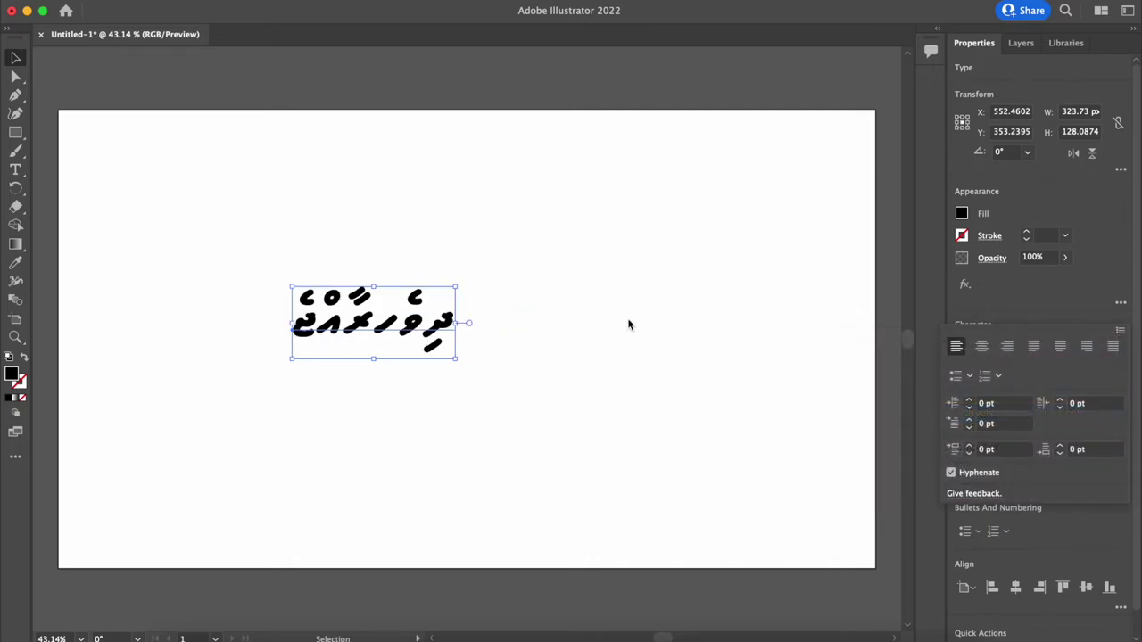
click(393, 332)
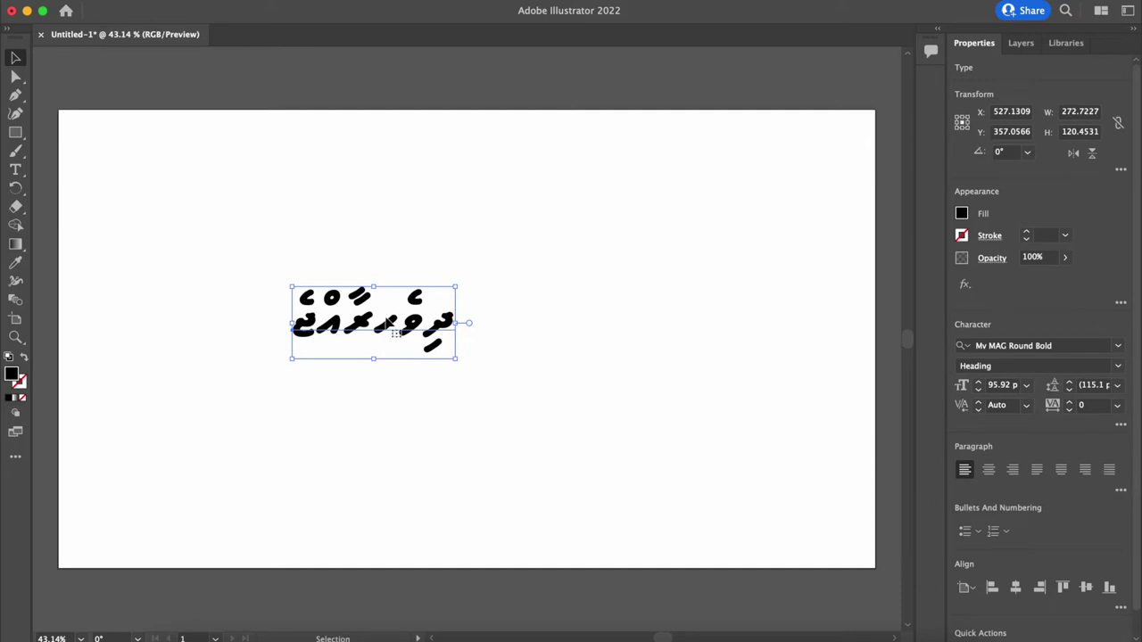
Step: Replace the Dhivehi text with ދިވެހިރާއްޖެ followed by a question mark
triple_click(387, 323)
text(ދިވެހ)
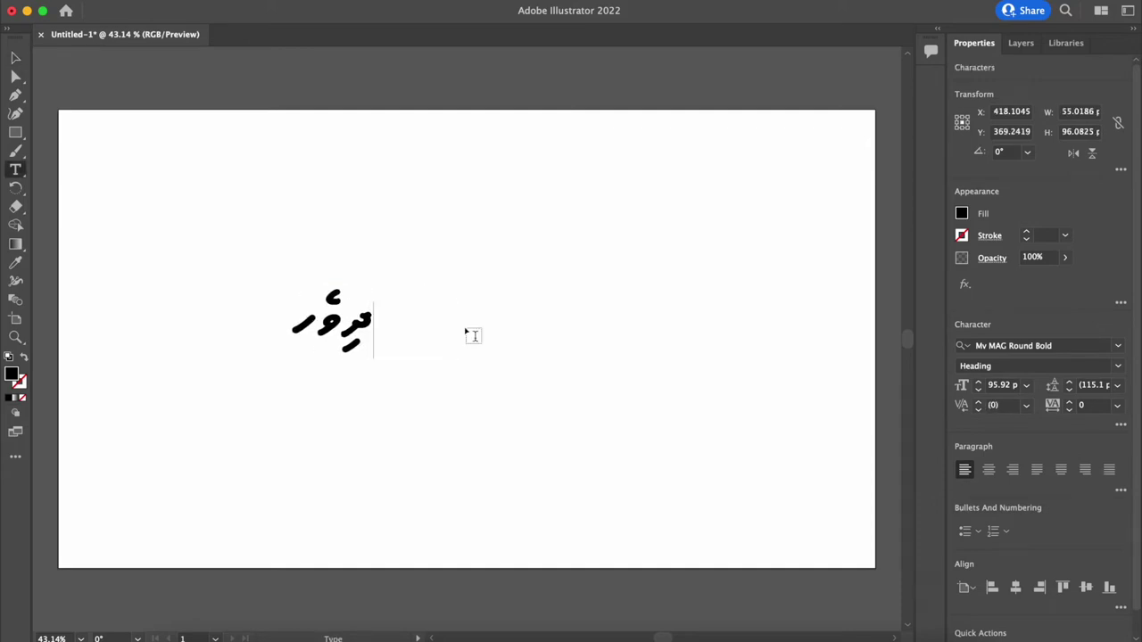
text(ިރާއްޖެ)
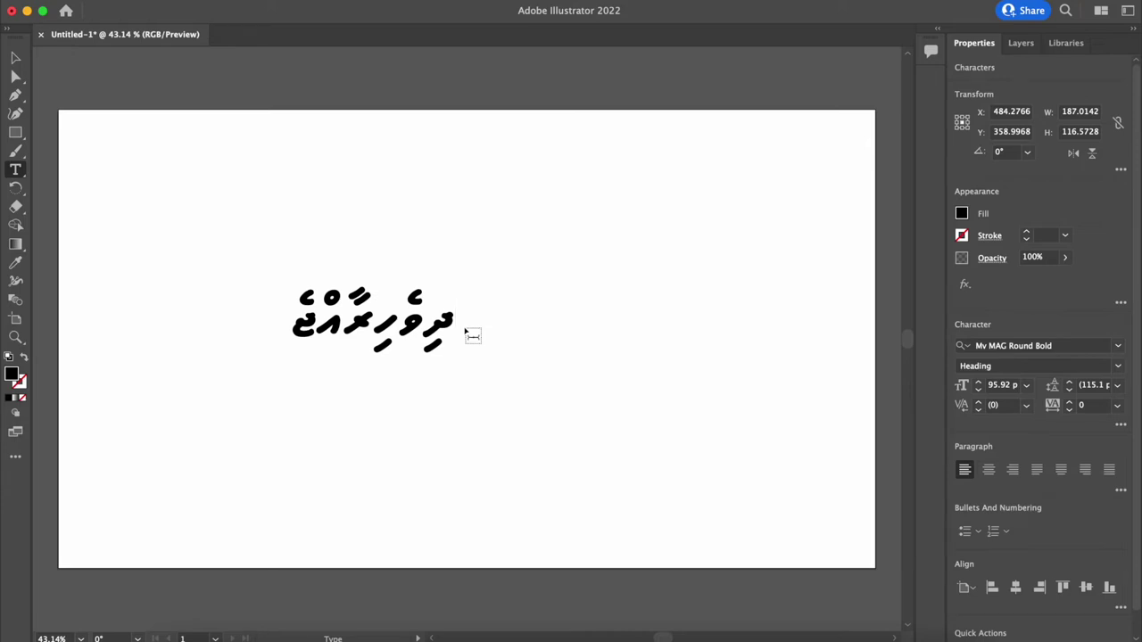
text(?)
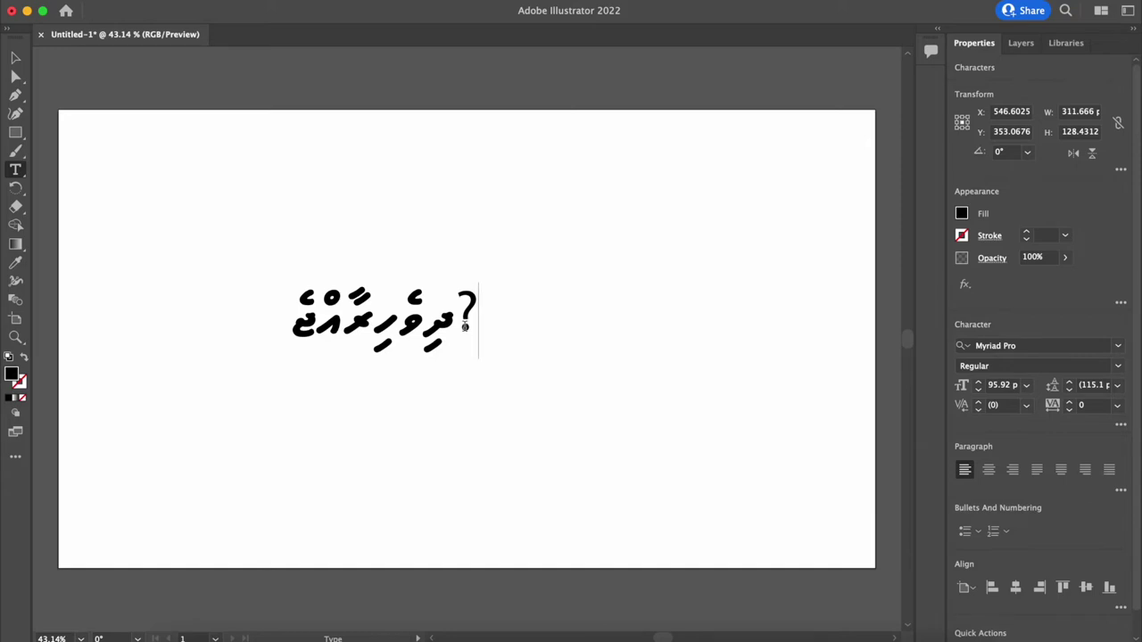
Step: Move the Dhivehi text toward the artboard's centre, at about X 673, Y 368 px
click(15, 57)
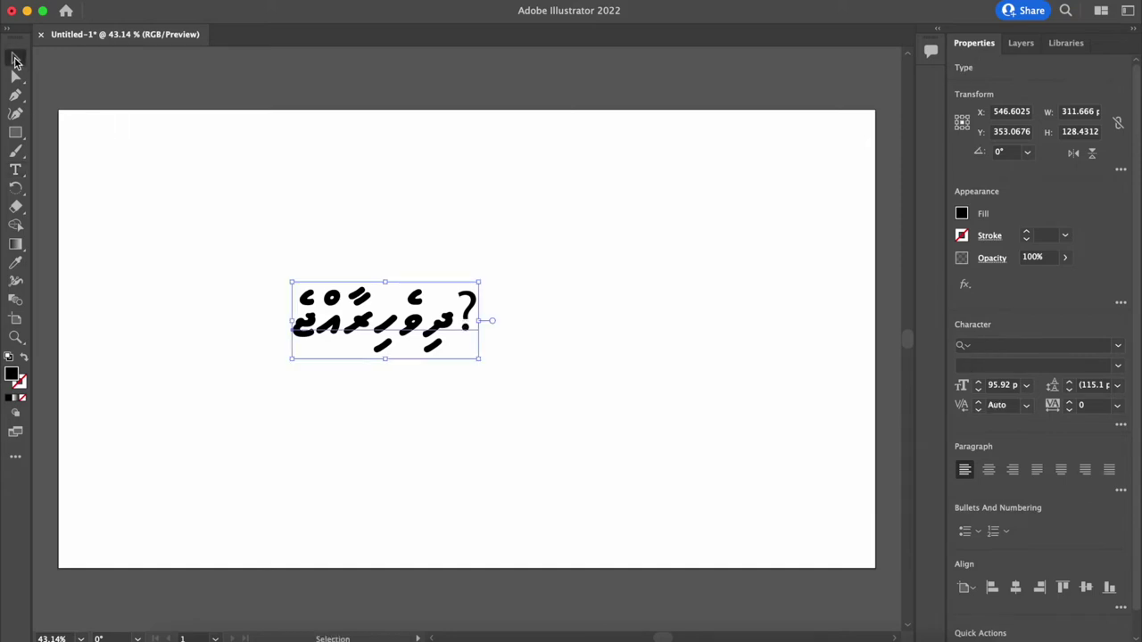
drag(387, 310, 466, 329)
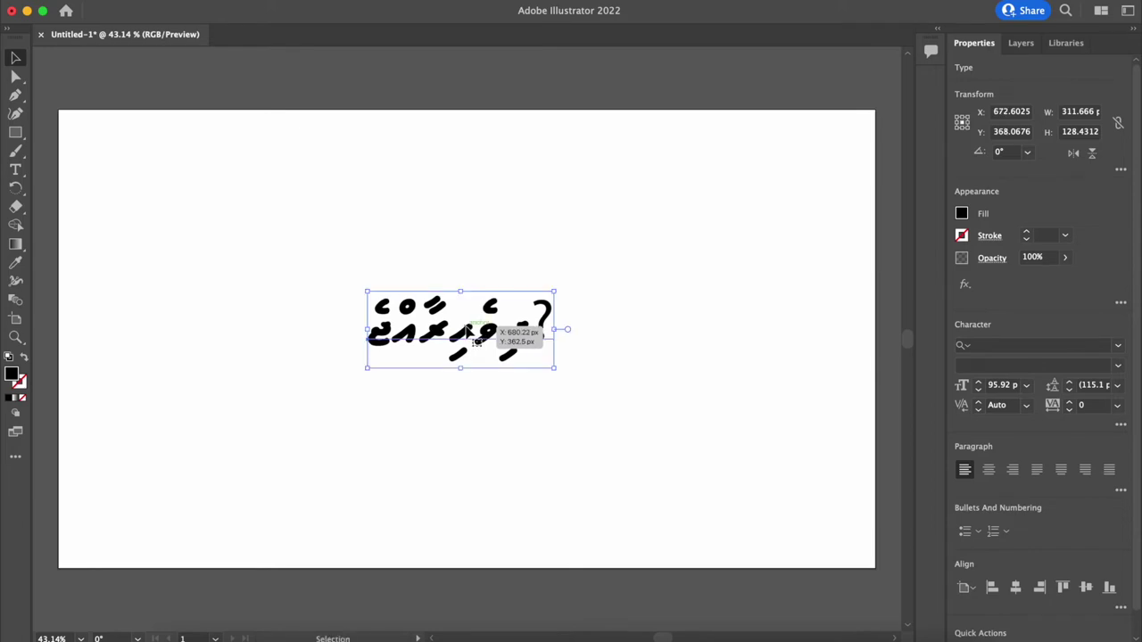
drag(466, 330, 466, 329)
Step: Switch to Creative Cloud and view the additional options for the installed Illustrator, including Uninstall
click(27, 11)
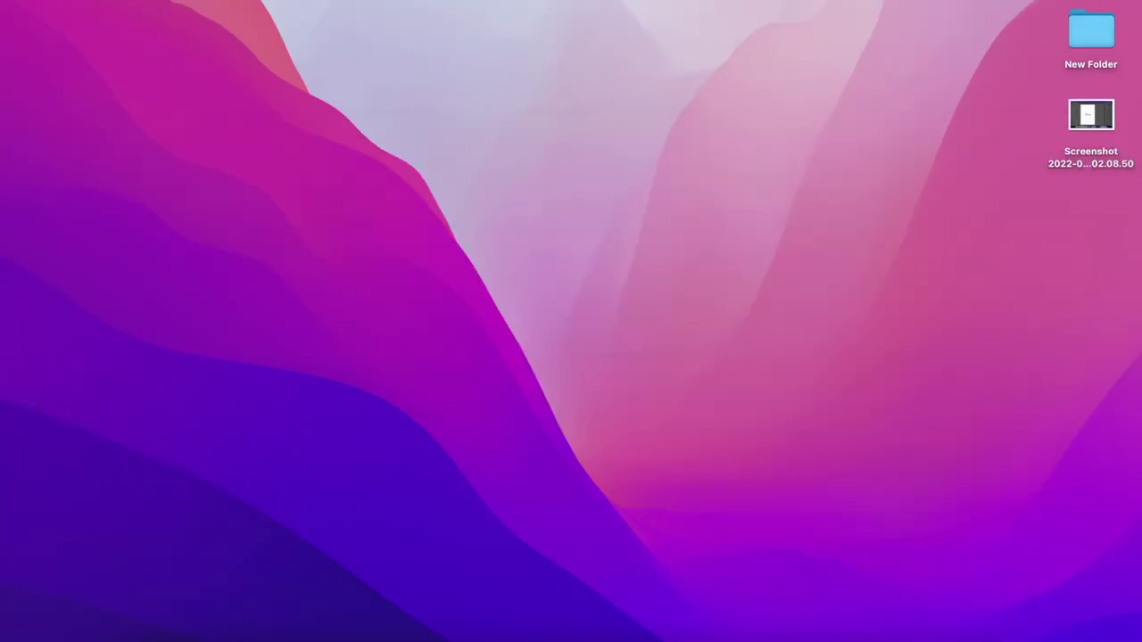
key(super+Tab)
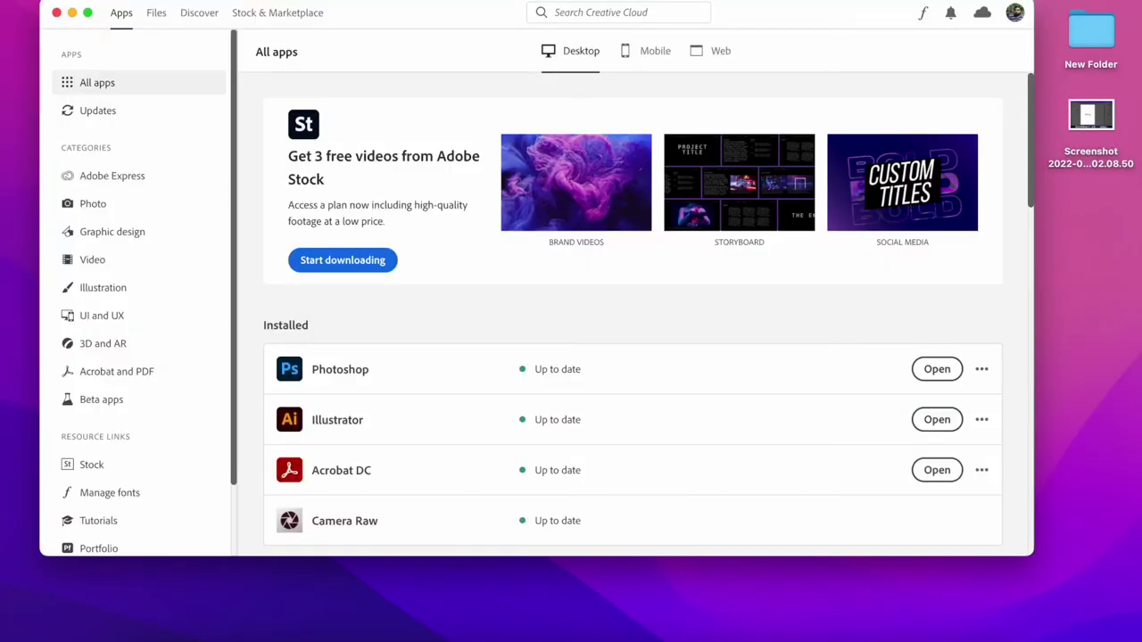
scroll(726, 234, down, 1)
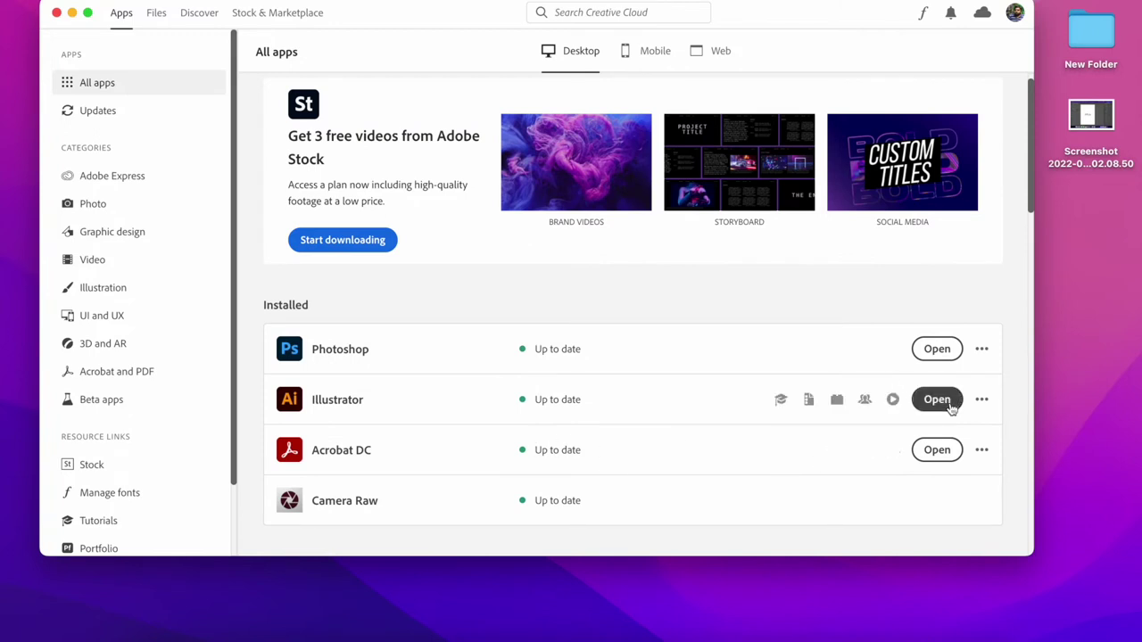
click(981, 401)
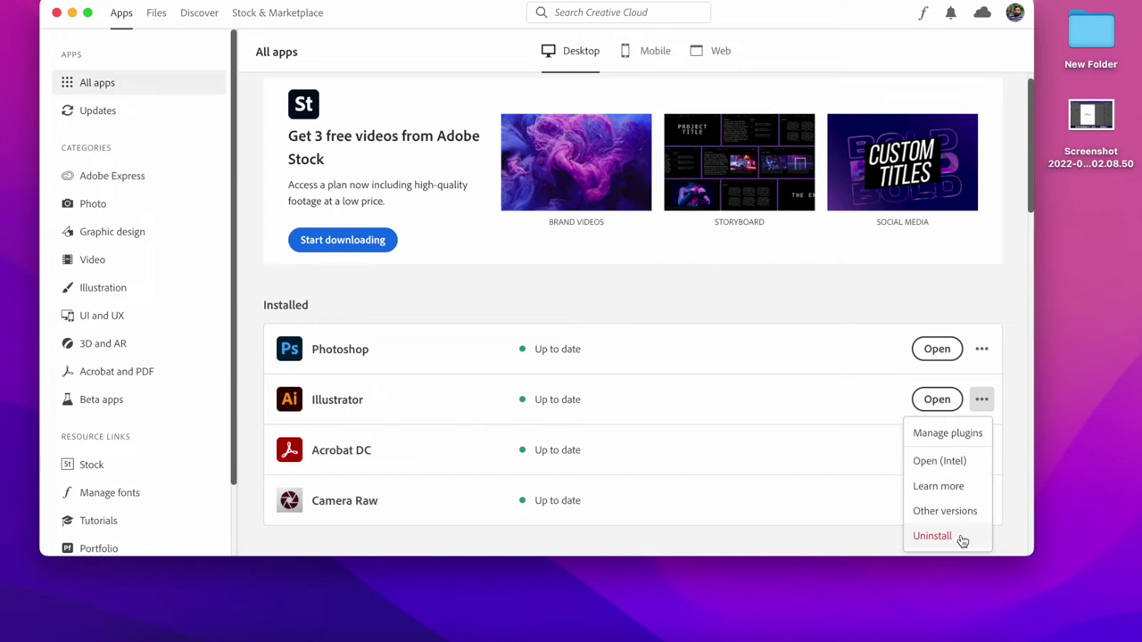
click(888, 54)
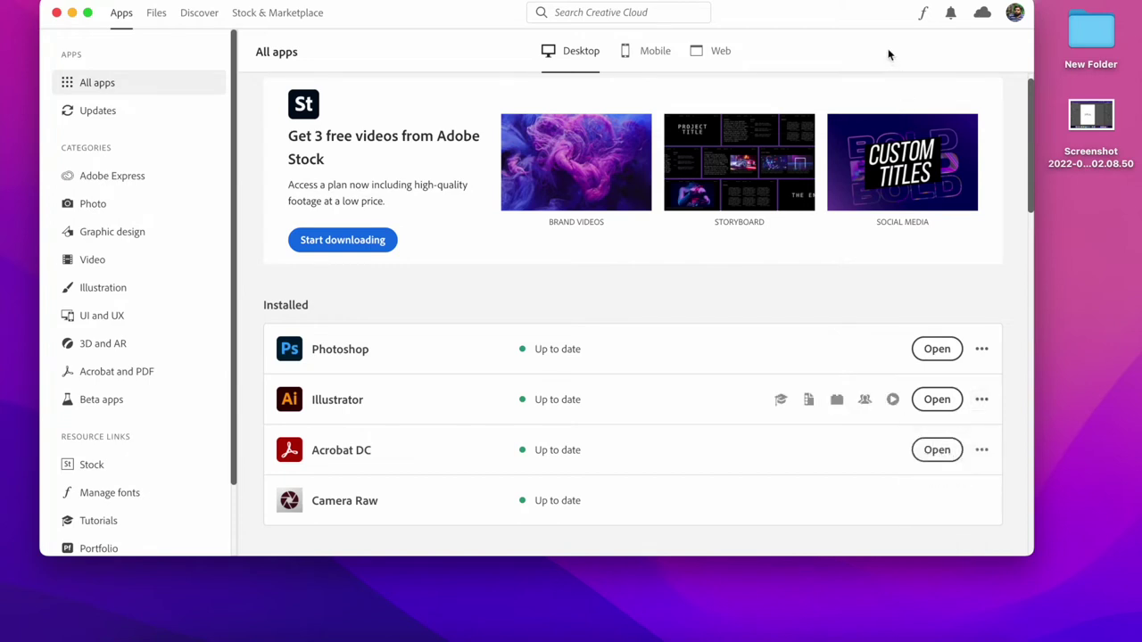
Step: Set the default install language to English يدعم العربية in the Apps preferences and find Illustrator among the apps available in the plan
click(1014, 14)
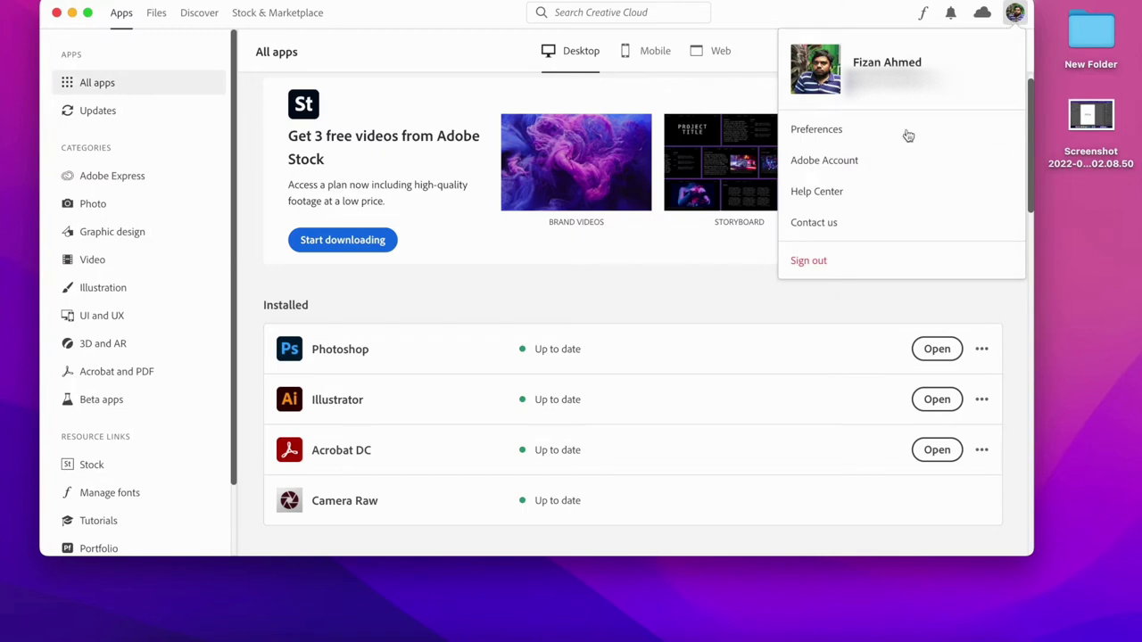
click(872, 139)
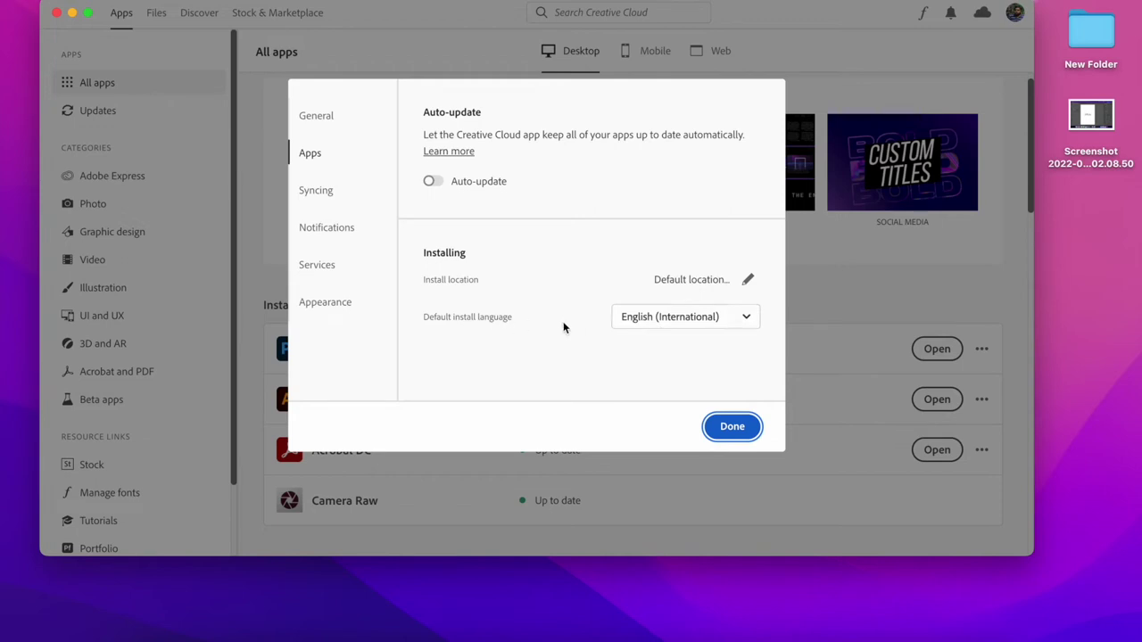
click(671, 322)
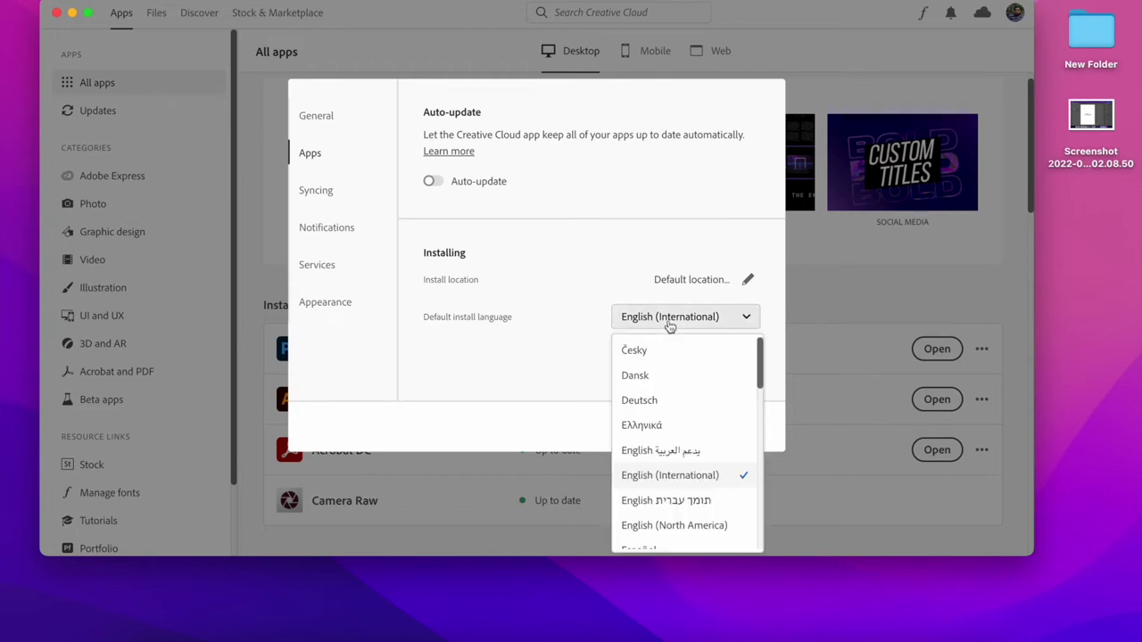
click(692, 453)
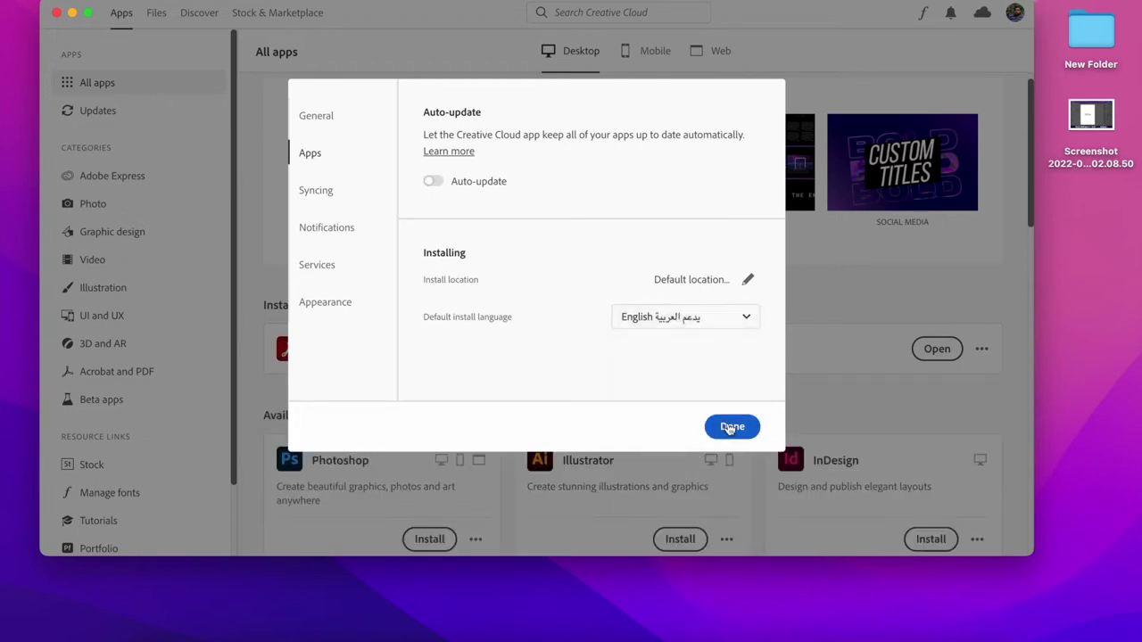
click(727, 422)
scroll(675, 363, down, 1)
scroll(675, 363, down, 3)
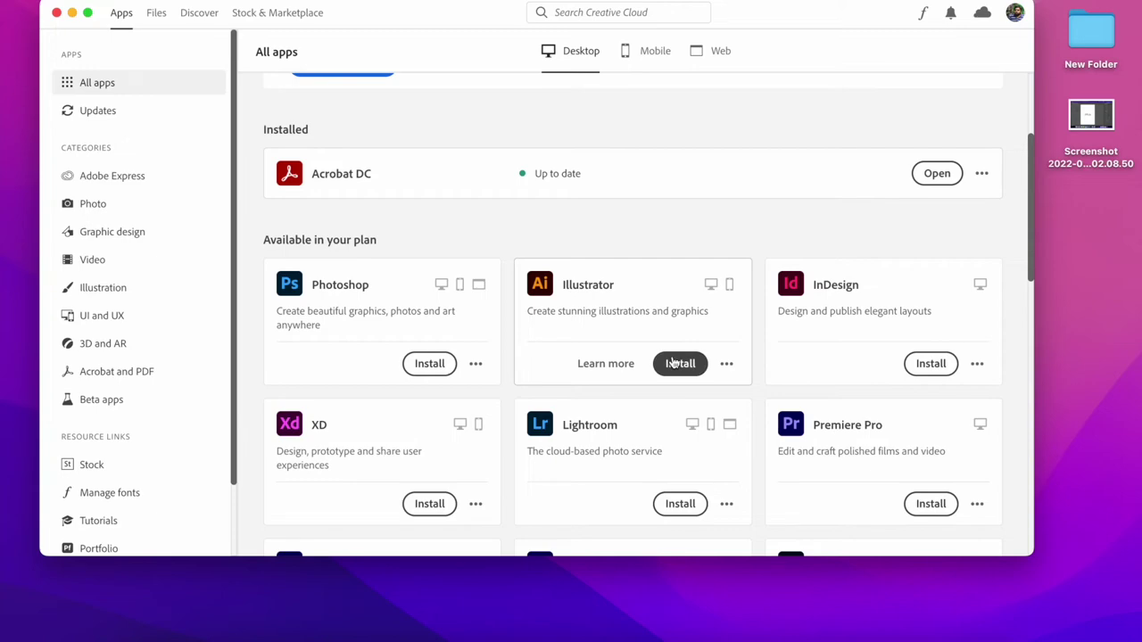
scroll(686, 121, up, 4)
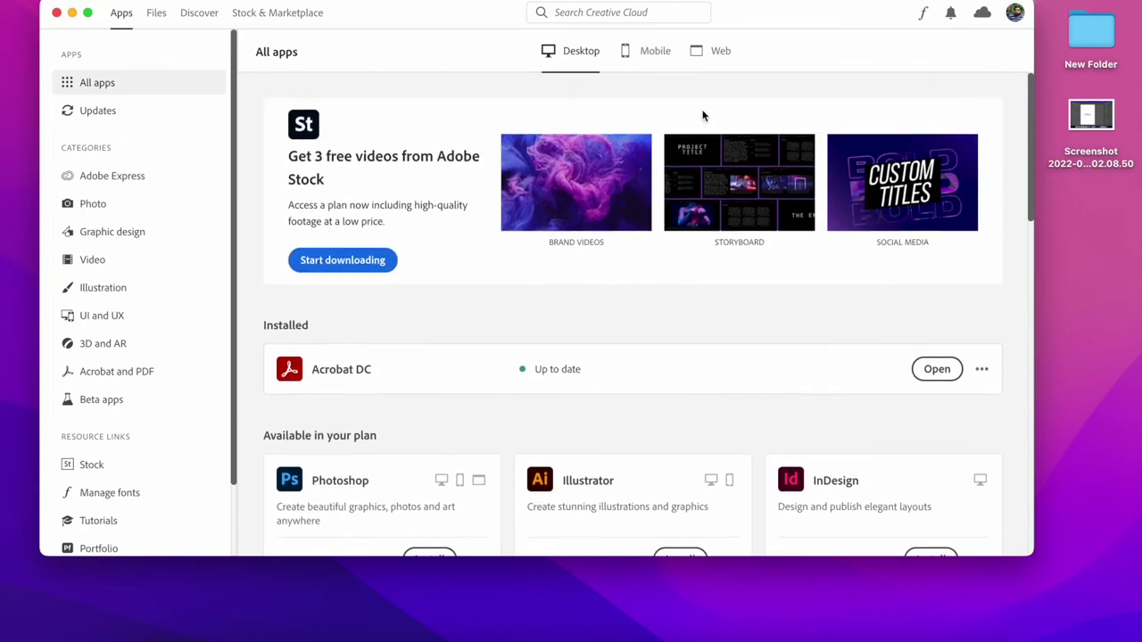
Step: Open the desktop screenshot of Illustrator's Right-To-Left Type Tool and reposition its preview window for viewing
click(1085, 113)
double_click(1085, 114)
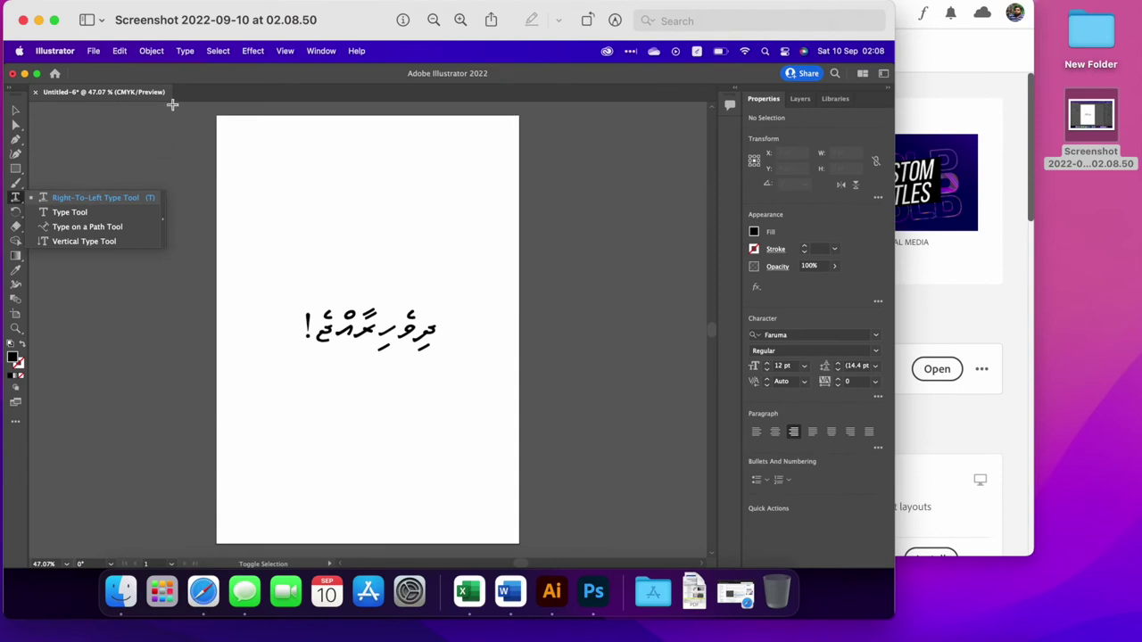
drag(388, 21, 508, 18)
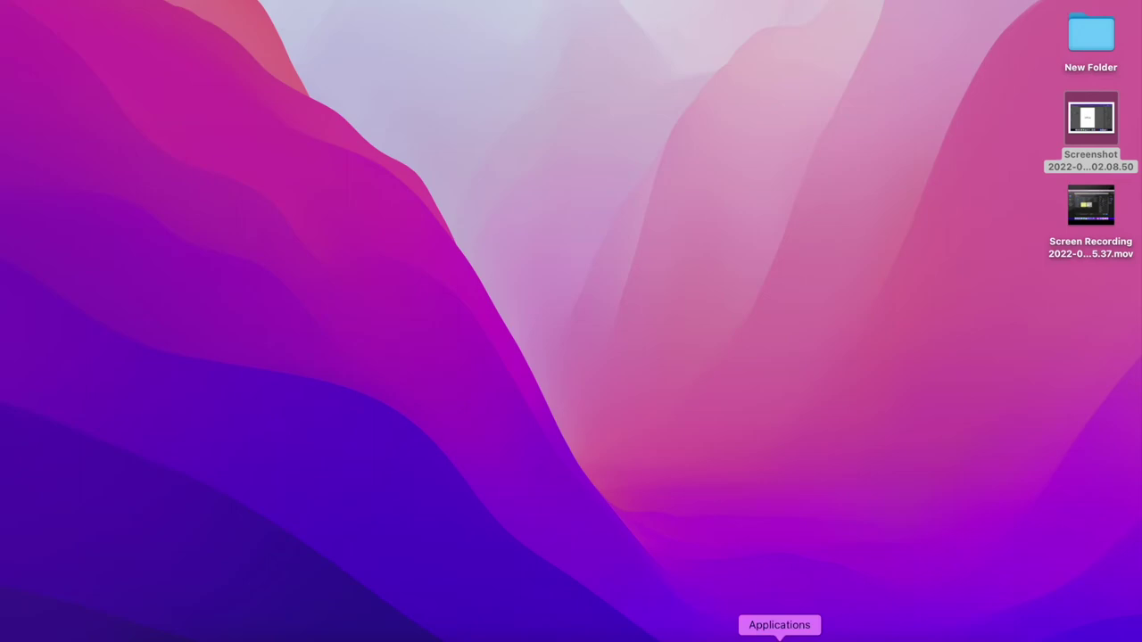
Step: Launch Adobe Photoshop 2022 and create a document from the Default Photoshop Size preset, 16 x 12 cm
click(780, 637)
click(858, 189)
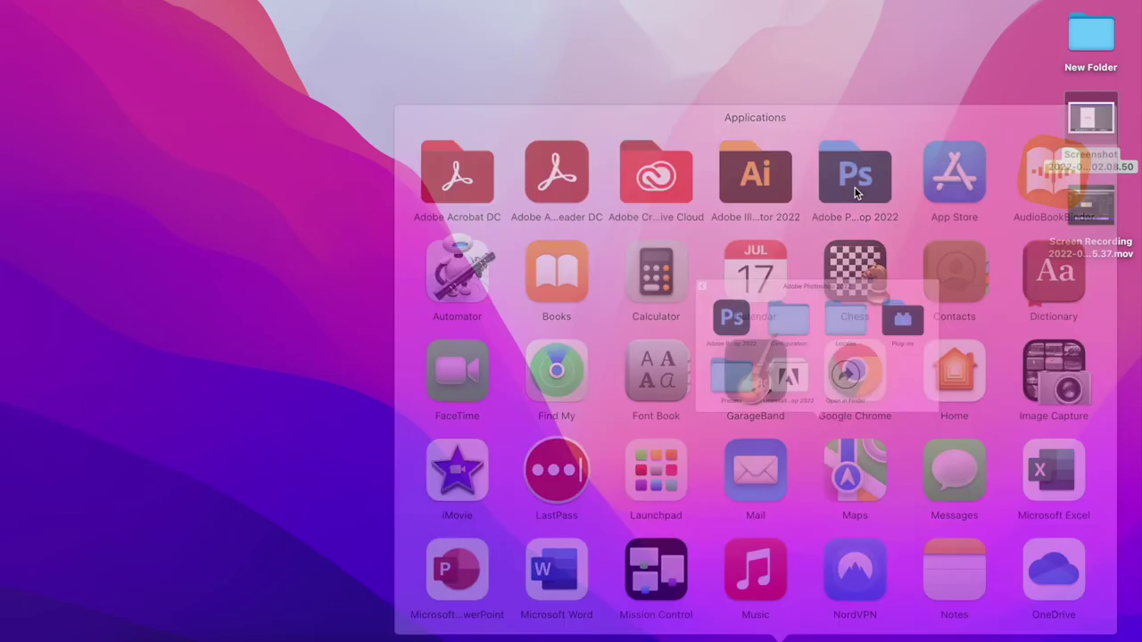
click(622, 453)
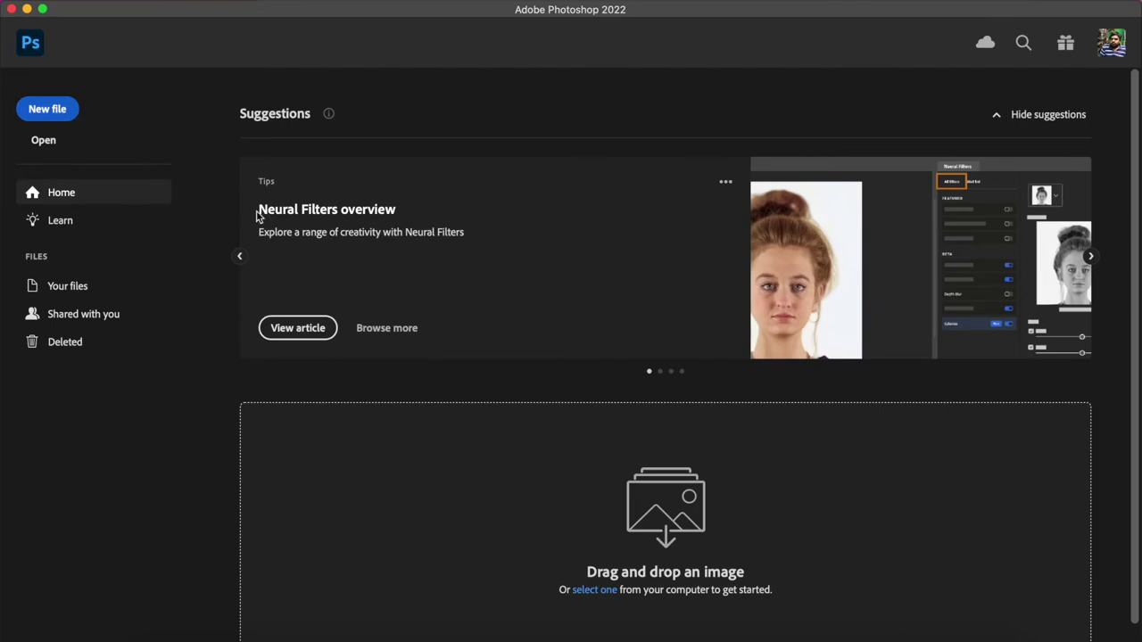
click(50, 110)
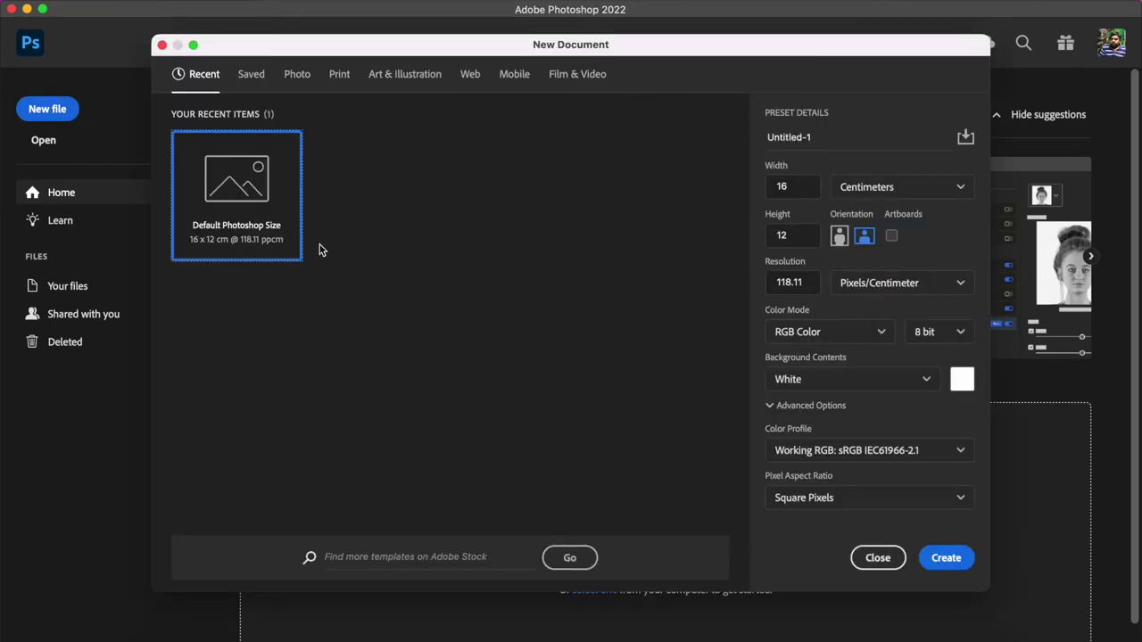
double_click(250, 212)
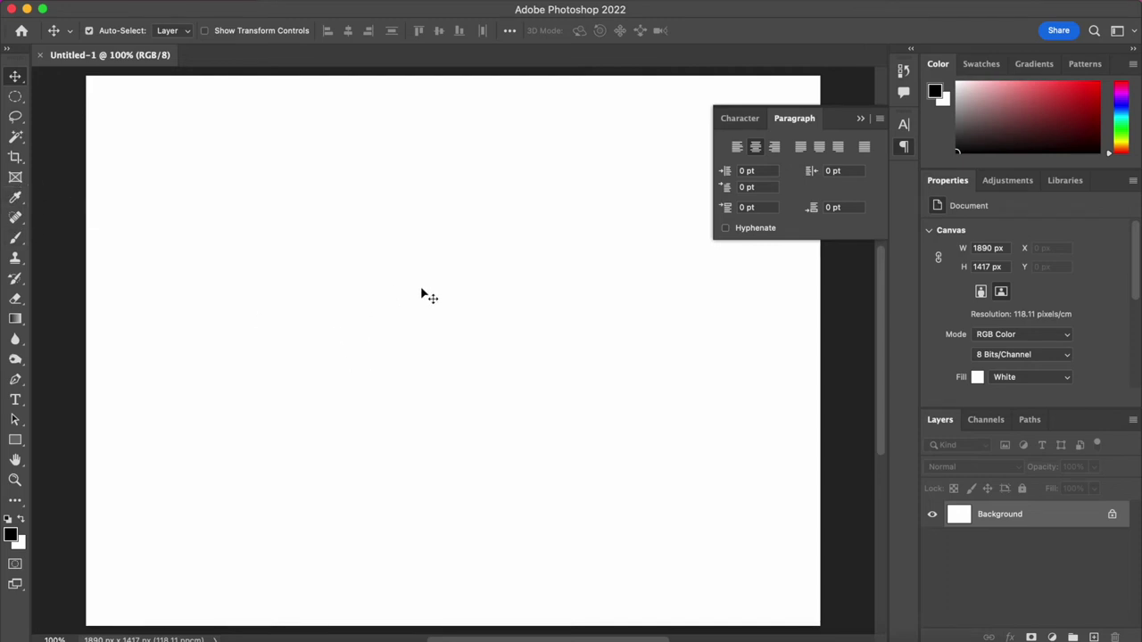
Step: Set the input source to ABC and start an empty point-text layer near the canvas centre in Myriad Pro
click(879, 2)
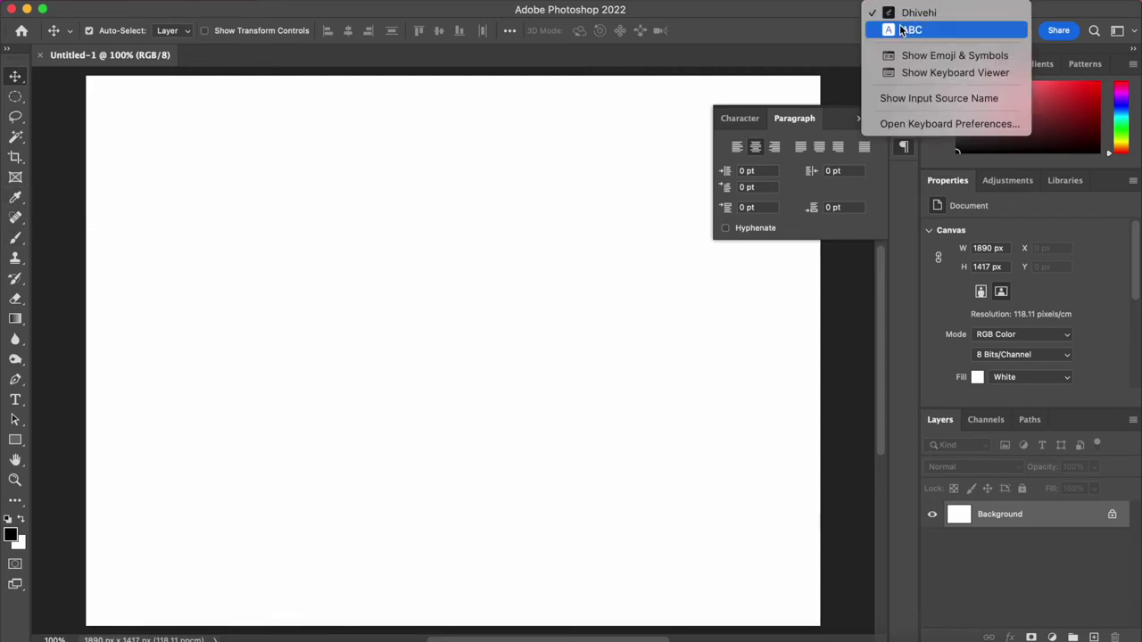
click(903, 28)
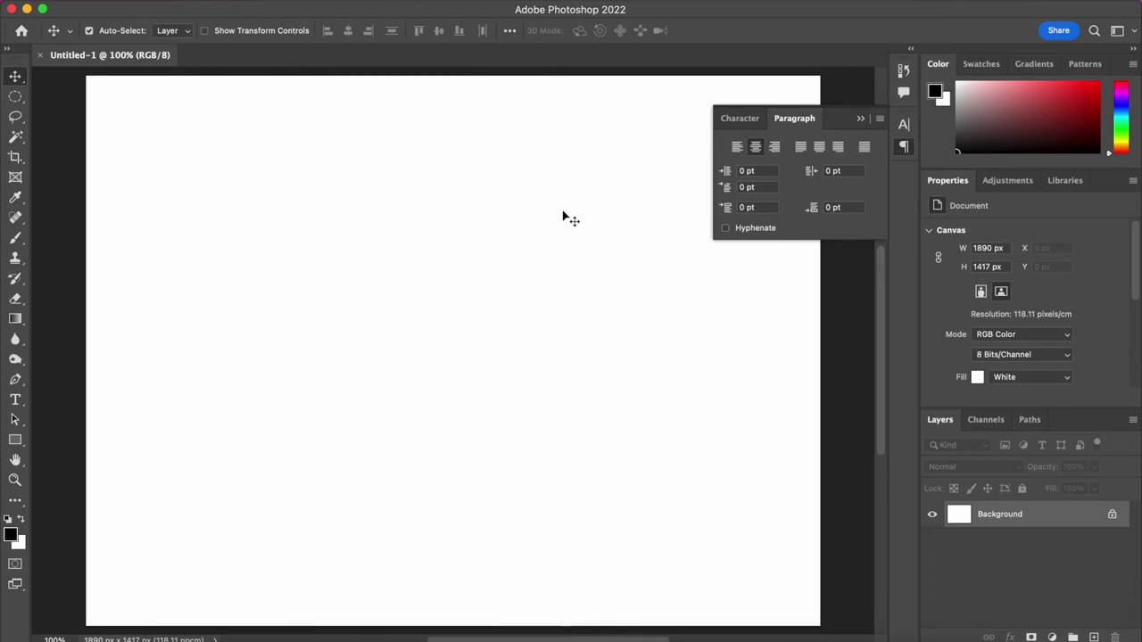
click(860, 117)
key(t)
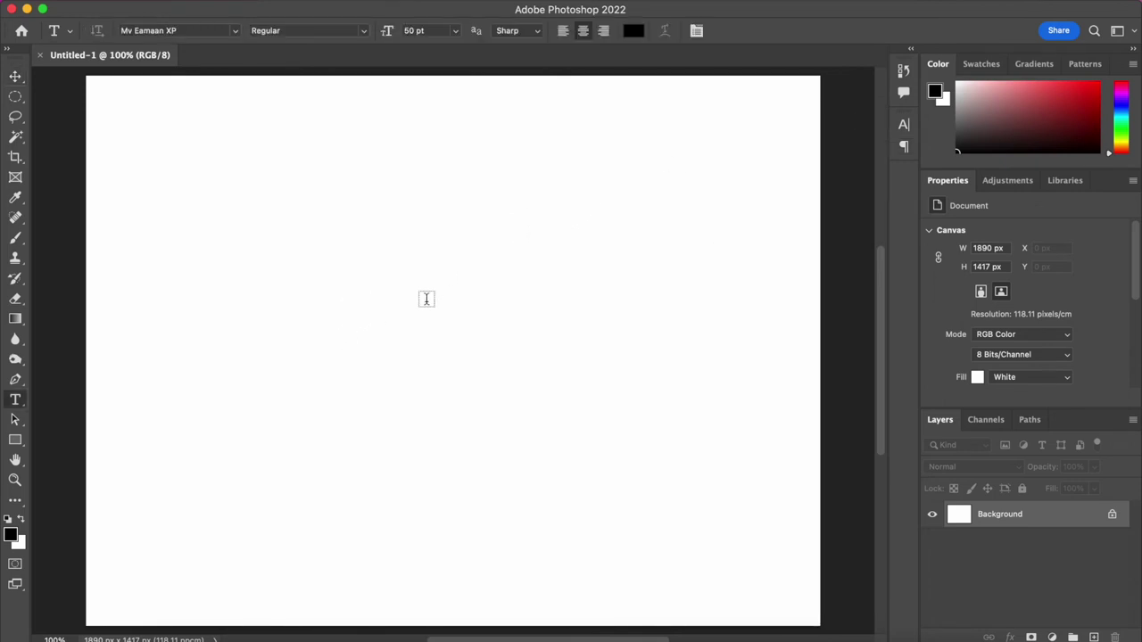
click(429, 317)
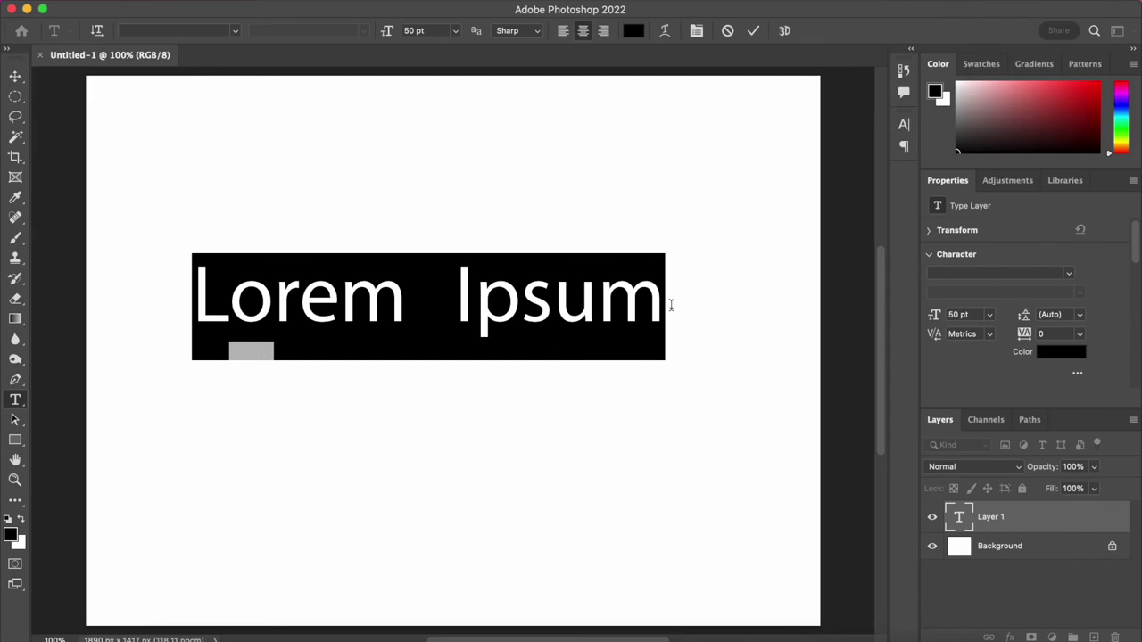
key(BackSpace)
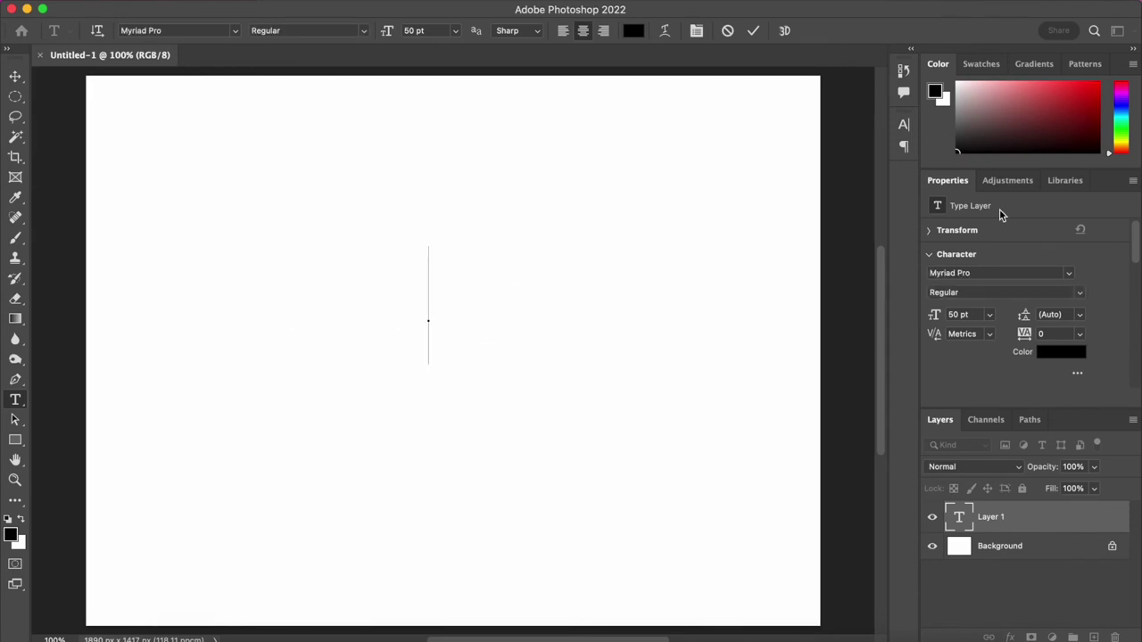
click(1066, 273)
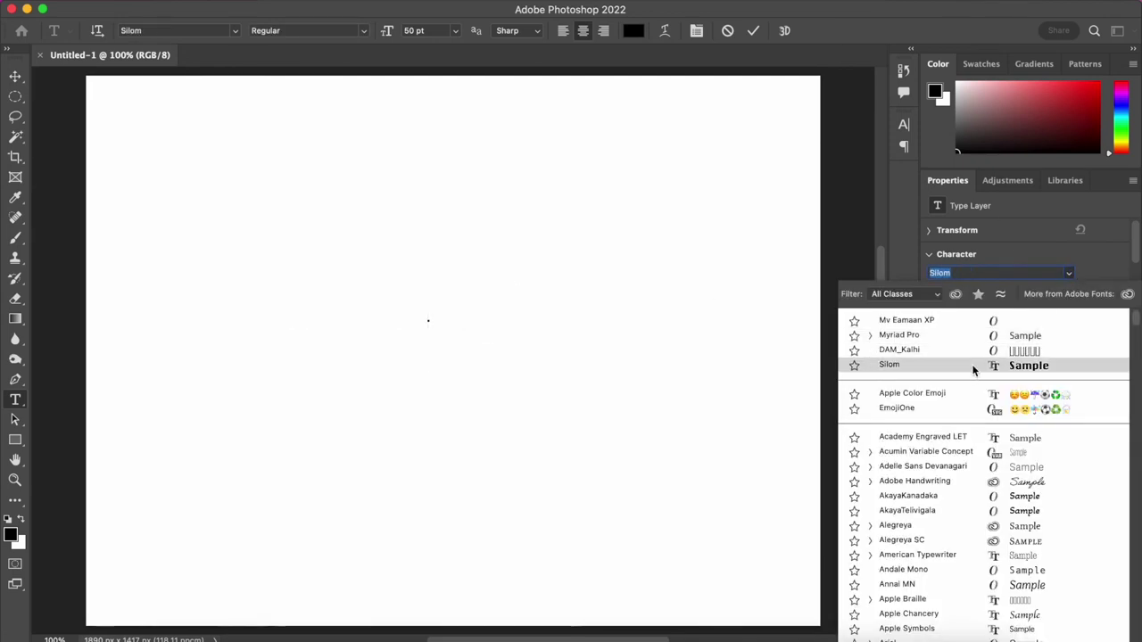
click(947, 335)
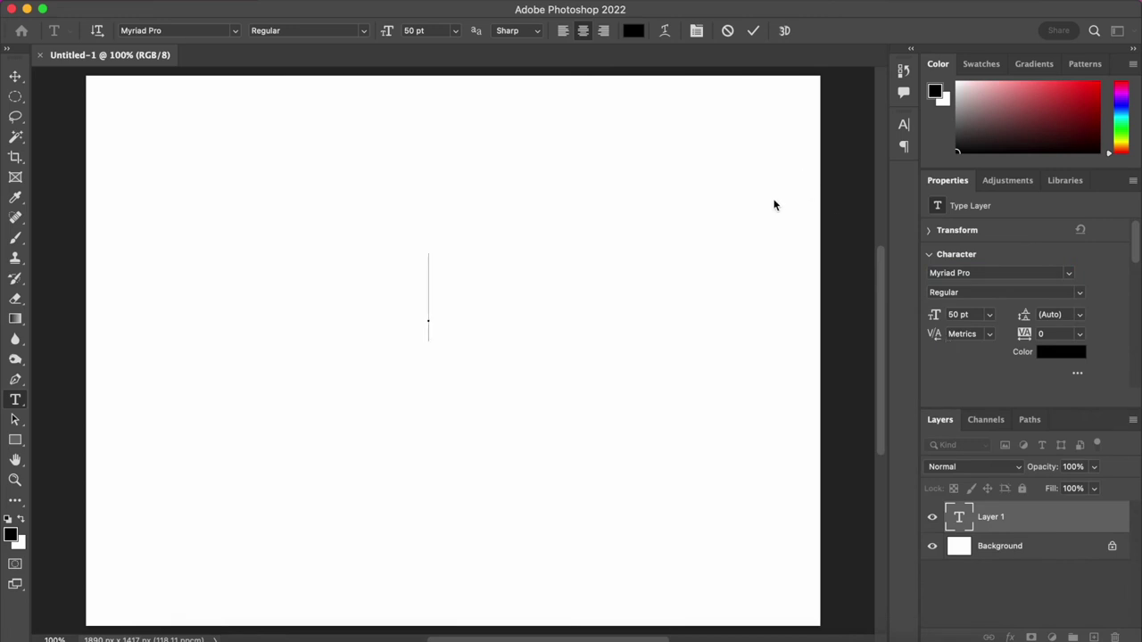
Step: Using the Dhivehi input source, enter ދިވެހިރާއްޖެ with a question mark, and replace that mark with an exclamation mark
click(891, 1)
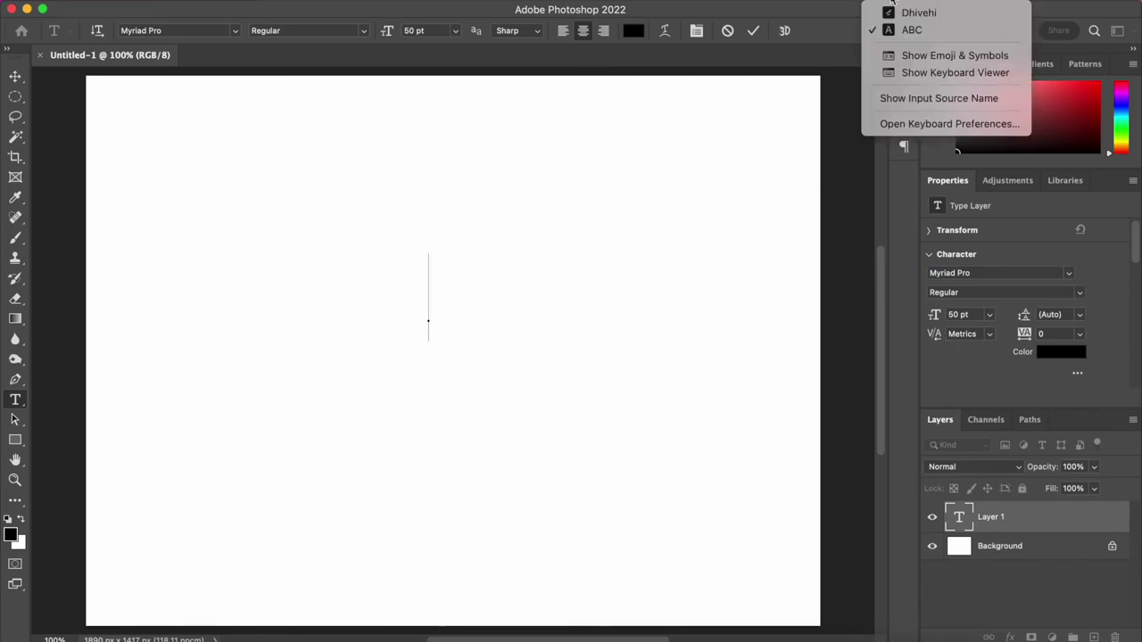
click(890, 12)
text(ދިވެހ)
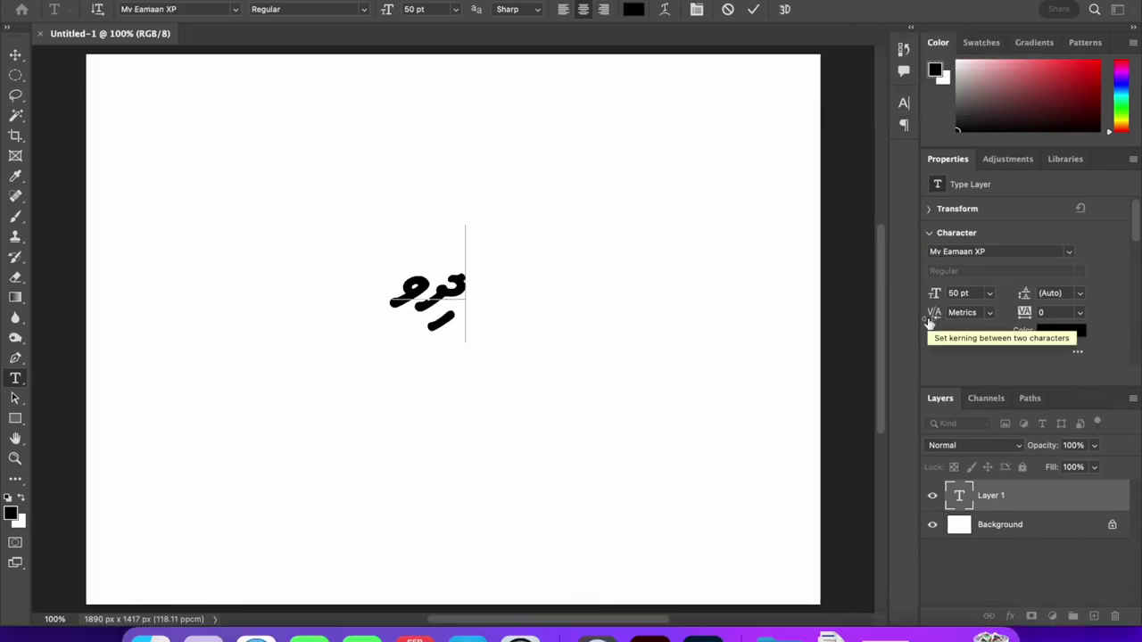
text(ިރ)
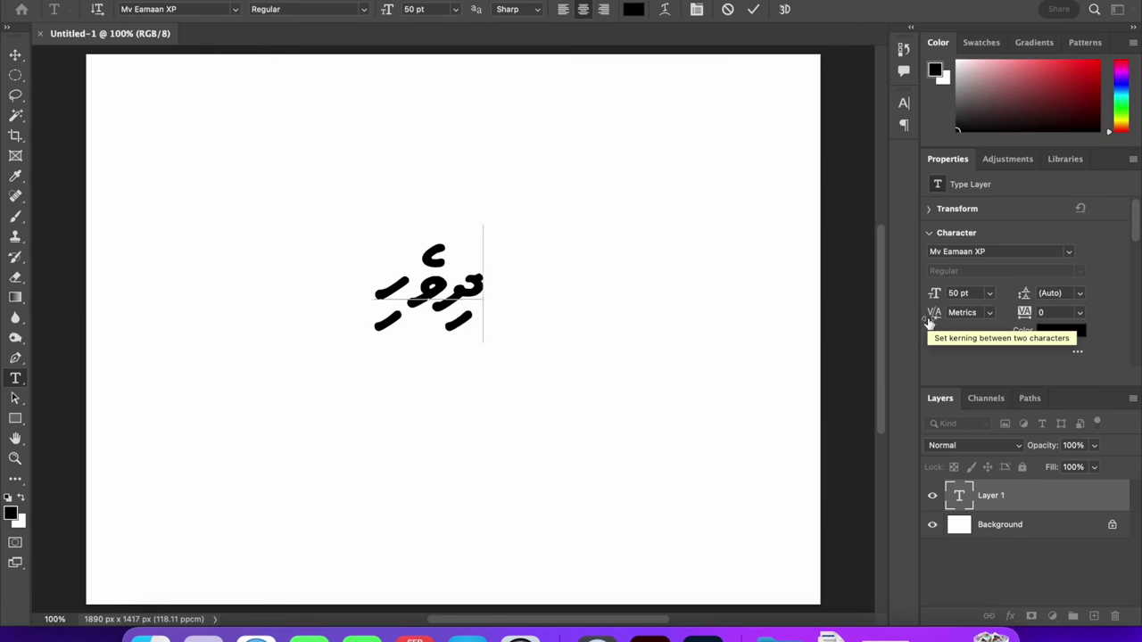
text(ާއްޖެ?)
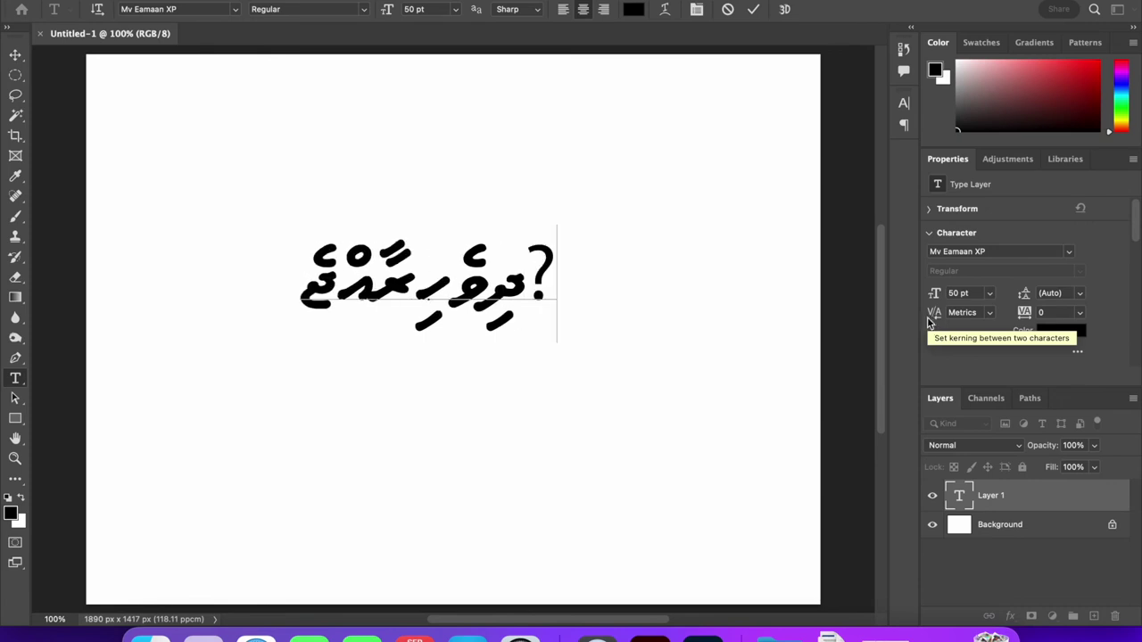
key(BackSpace)
text(!)
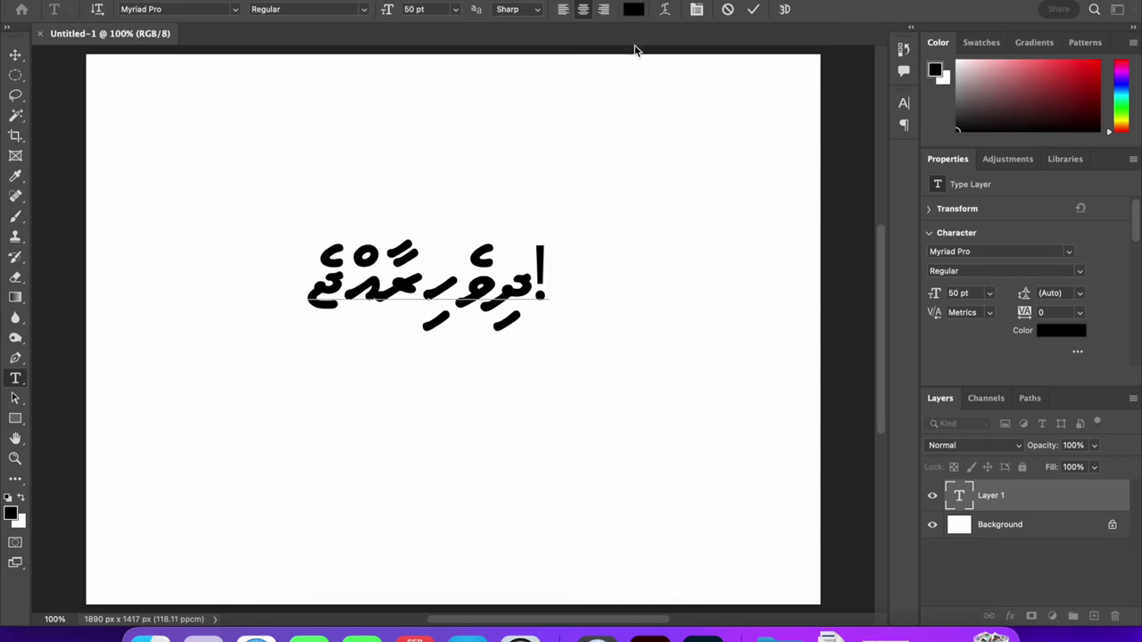
Step: Enable Middle Eastern Features in the paragraph options and set the text's paragraph direction to right-to-left
click(669, 1)
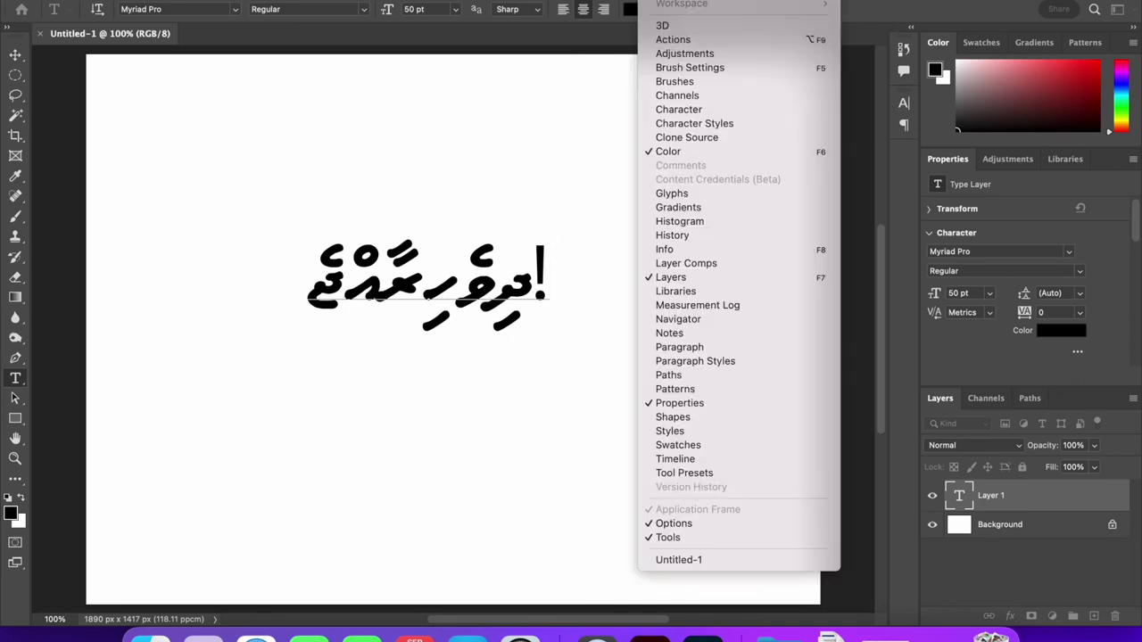
click(718, 353)
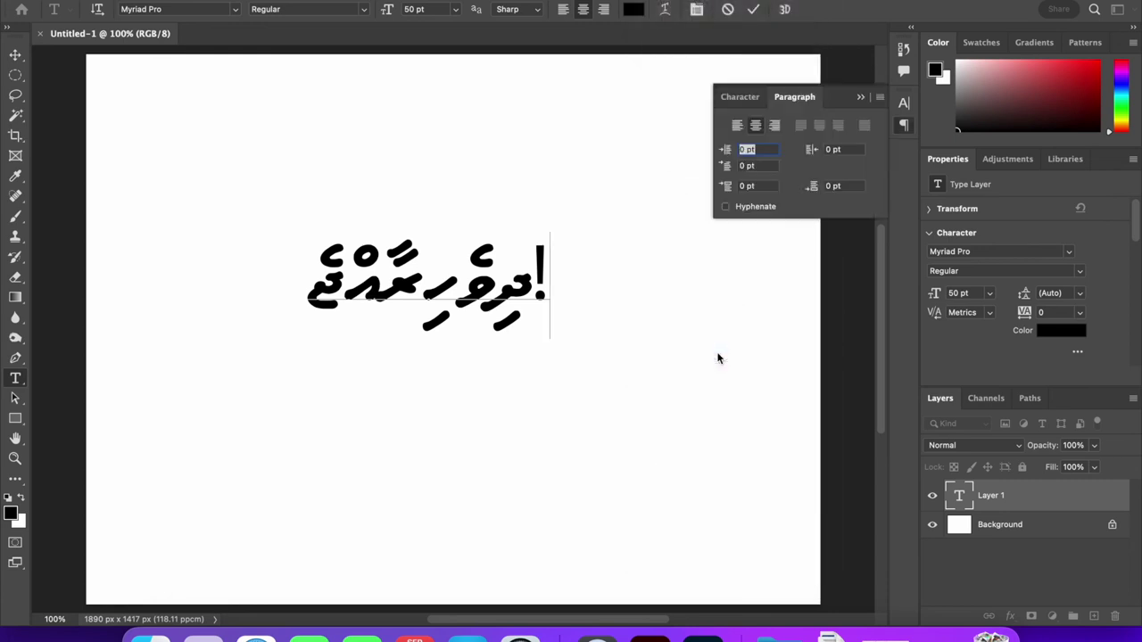
click(880, 98)
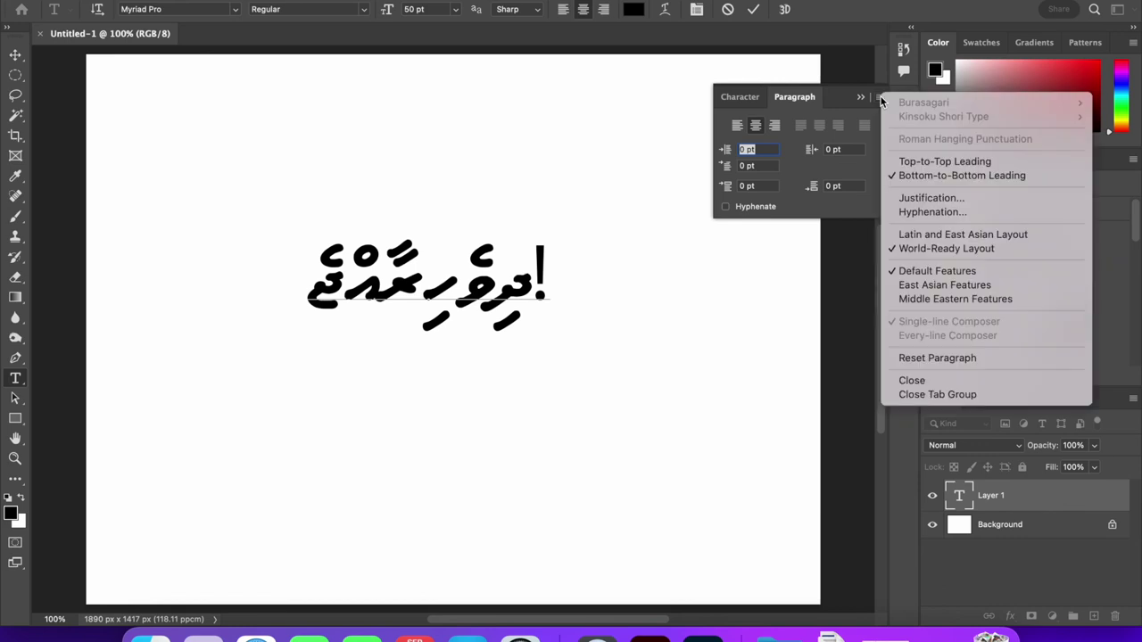
click(965, 300)
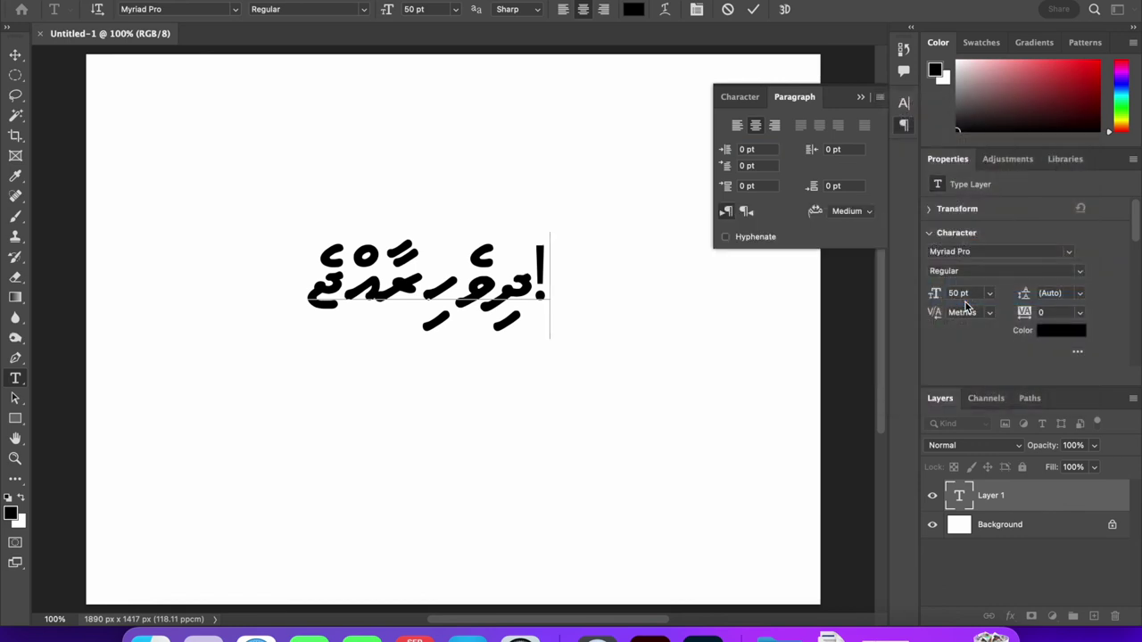
click(747, 212)
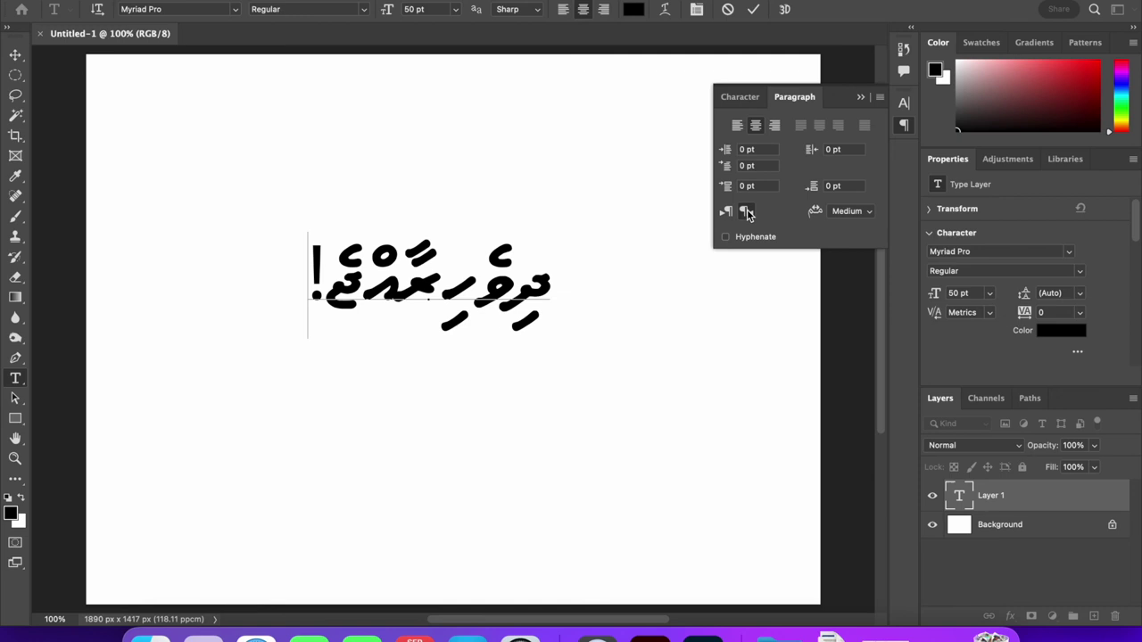
Step: Commit the Dhivehi text and move it about 124 px right and 17 px down
click(13, 56)
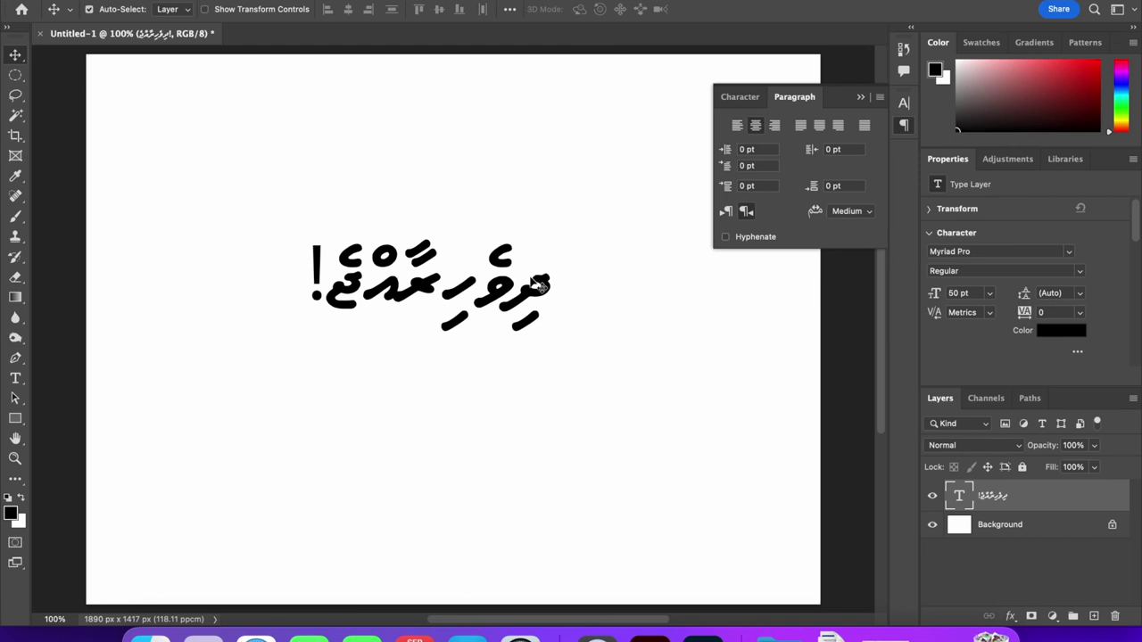
drag(453, 296, 501, 303)
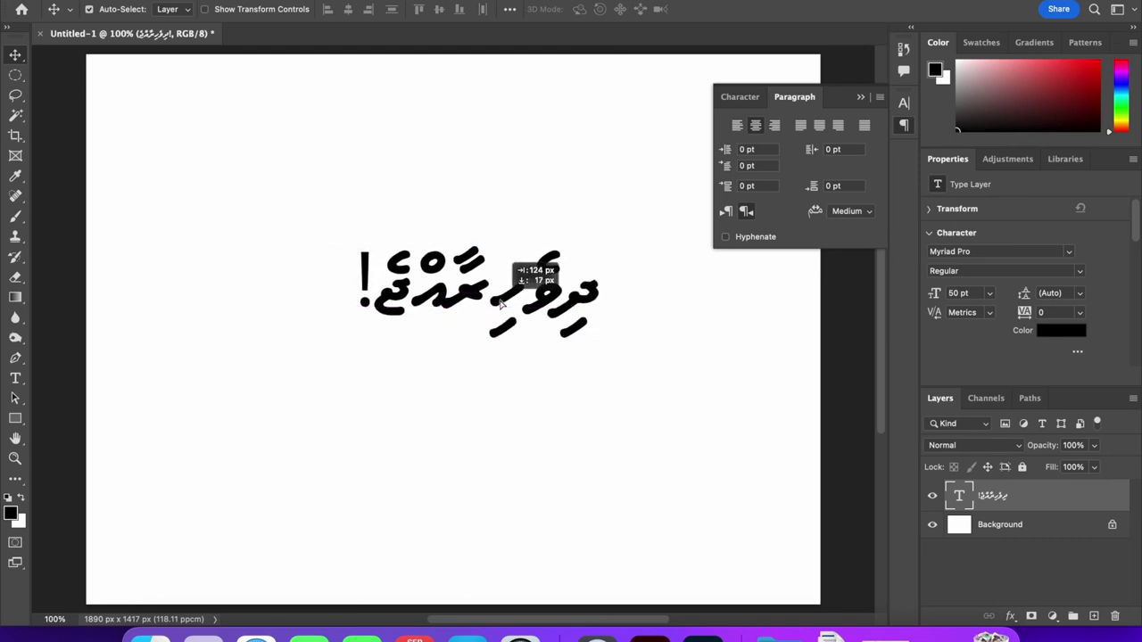
Step: Copy all of the Dhivehi text from the Photoshop layer and paste it into the Illustrator document
double_click(490, 302)
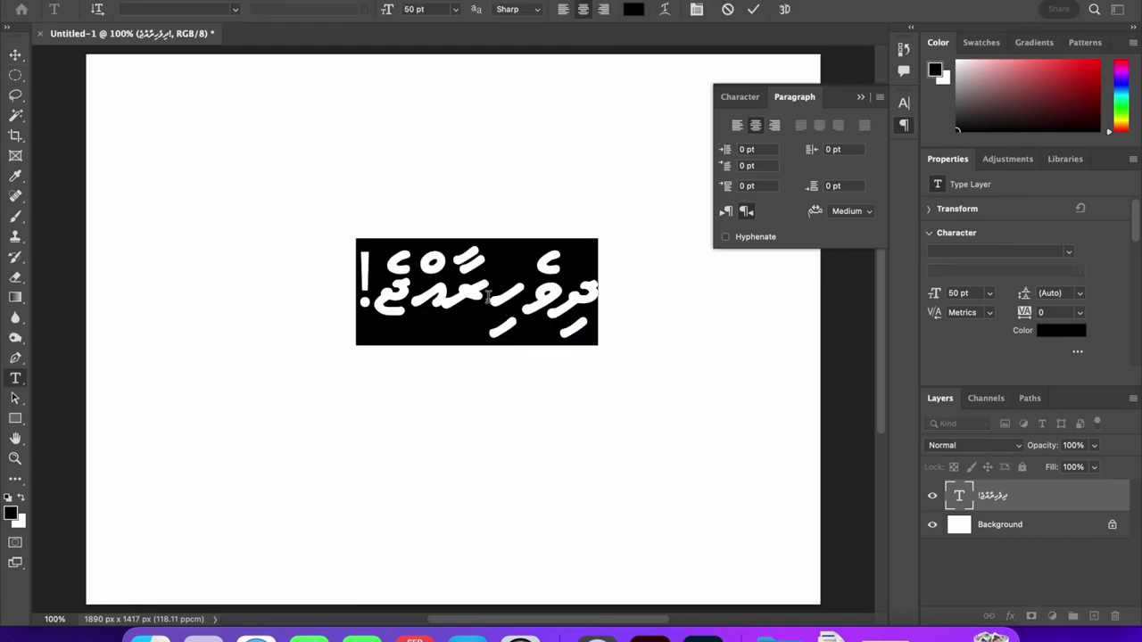
click(650, 635)
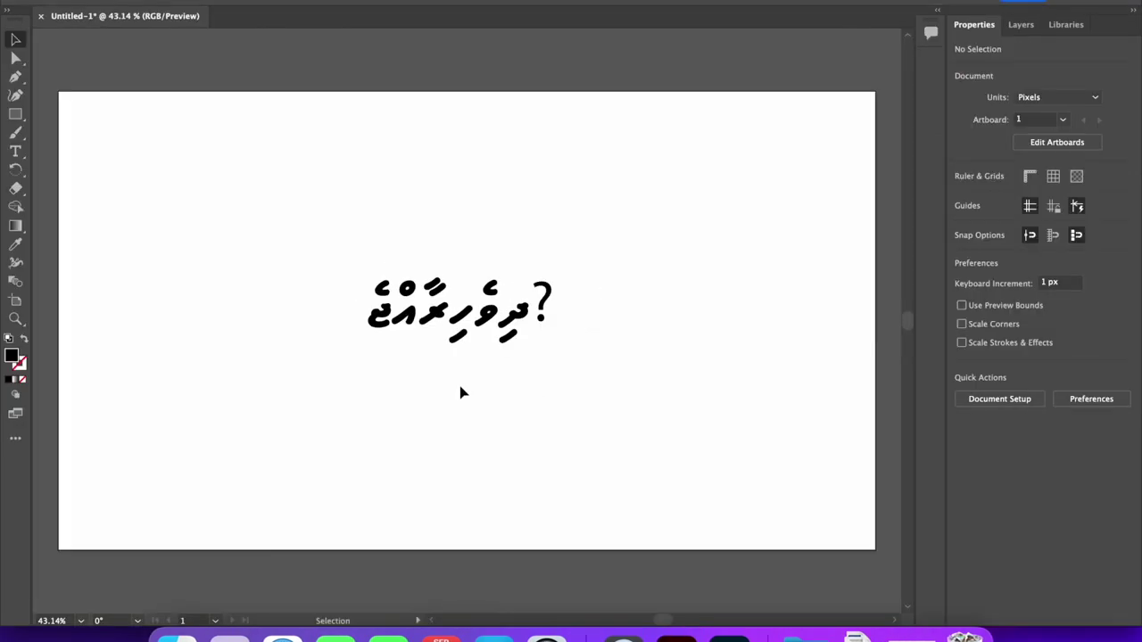
key(super+v)
Step: Scale the pasted text to about 294 by 130 px and place it below the existing text, at about X 722, Y 560 px
drag(501, 351, 469, 421)
drag(678, 497, 511, 412)
drag(370, 363, 468, 414)
double_click(466, 412)
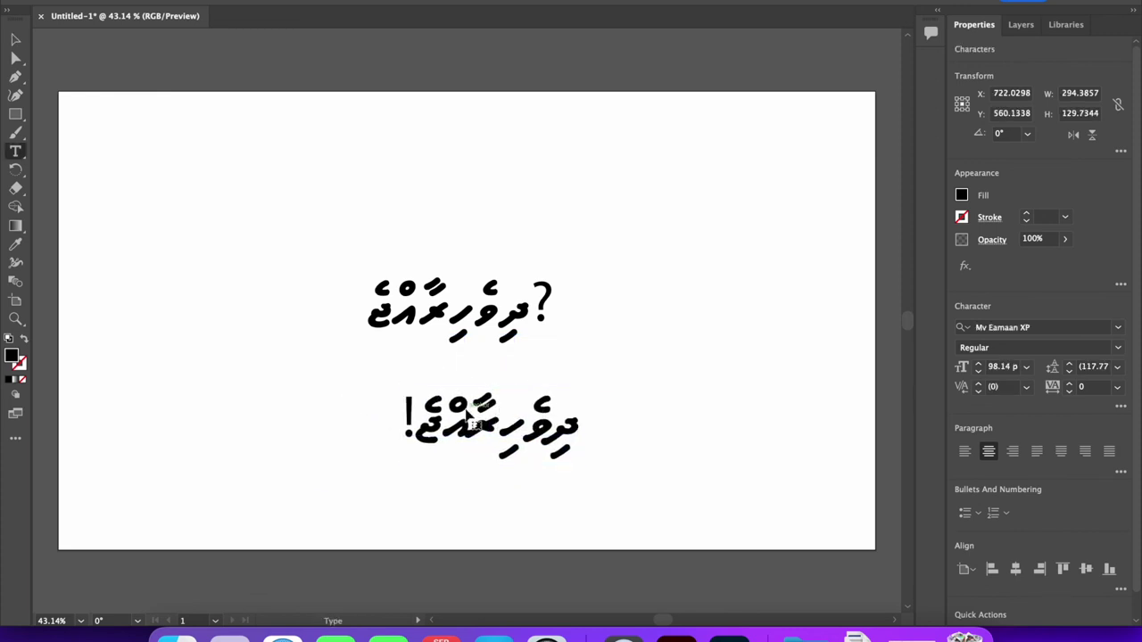
key(super+a)
click(16, 40)
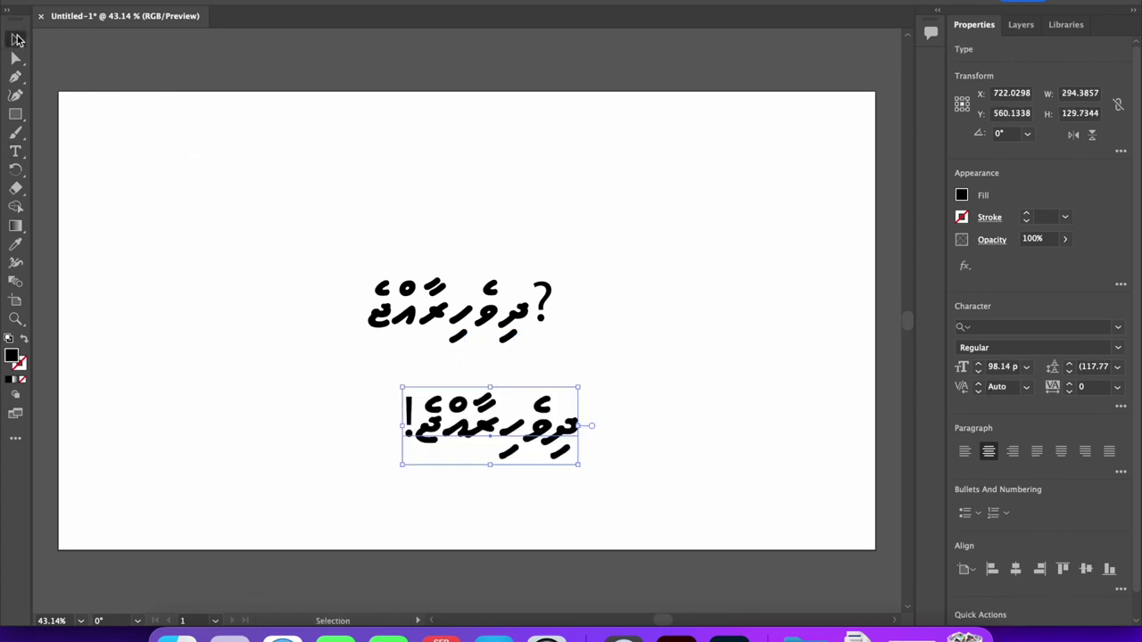